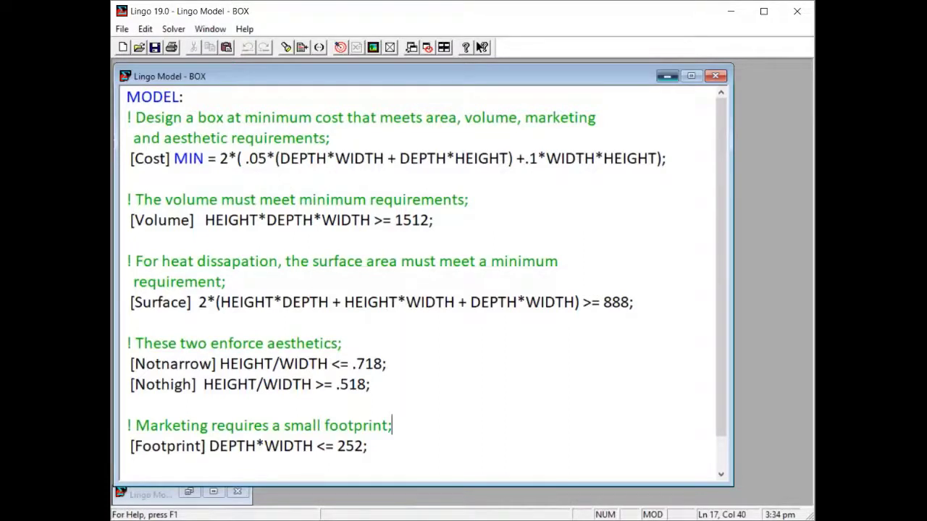
Minimize the BOX model and bring up the TRANODBC transportation model.
{"action": "left_click", "coordinate": [667, 76]}
{"action": "left_click", "coordinate": [210, 29]}
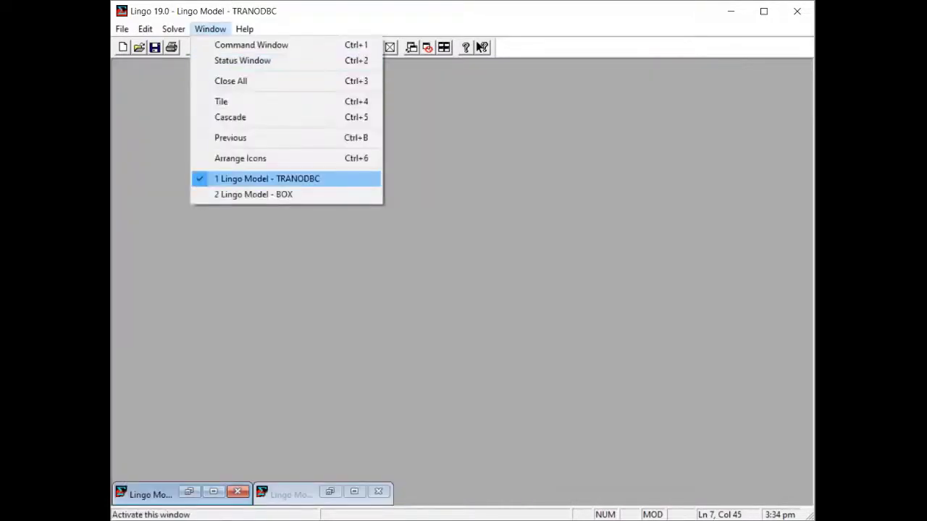
{"action": "key", "text": "Return"}
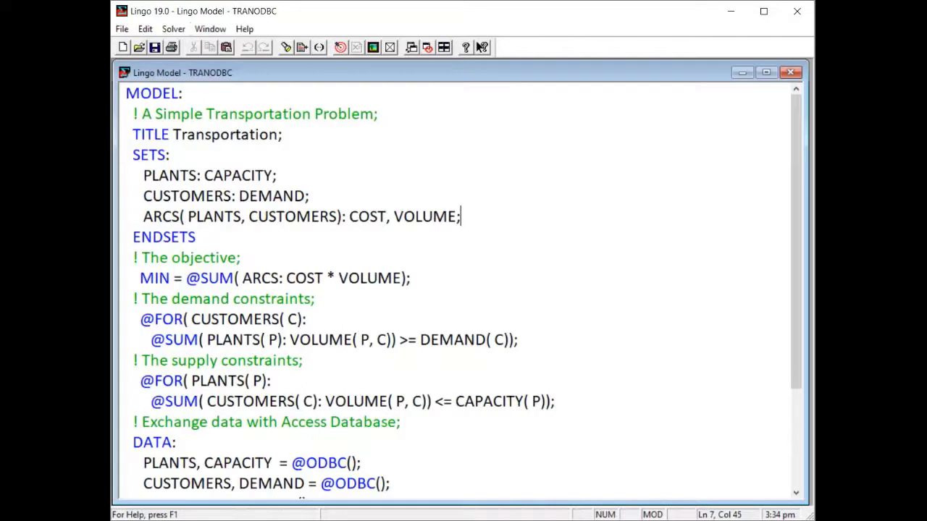
Examine the SETS section, covering PLANTS with CAPACITY, CUSTOMERS with DEMAND, and ARCS with COST and VOLUME.
{"action": "left_click", "coordinate": [158, 175]}
{"action": "double_click", "coordinate": [158, 175]}
{"action": "double_click", "coordinate": [239, 176]}
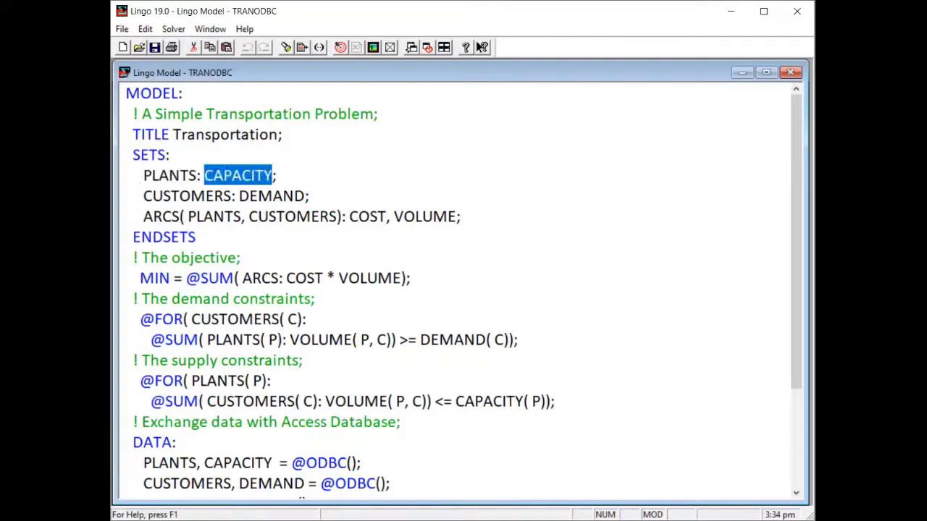
{"action": "double_click", "coordinate": [187, 196]}
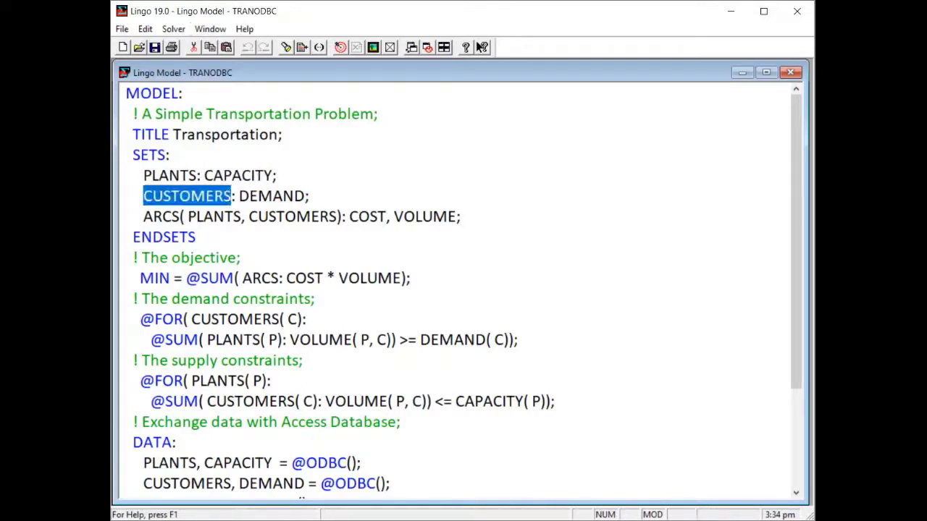
{"action": "double_click", "coordinate": [271, 196]}
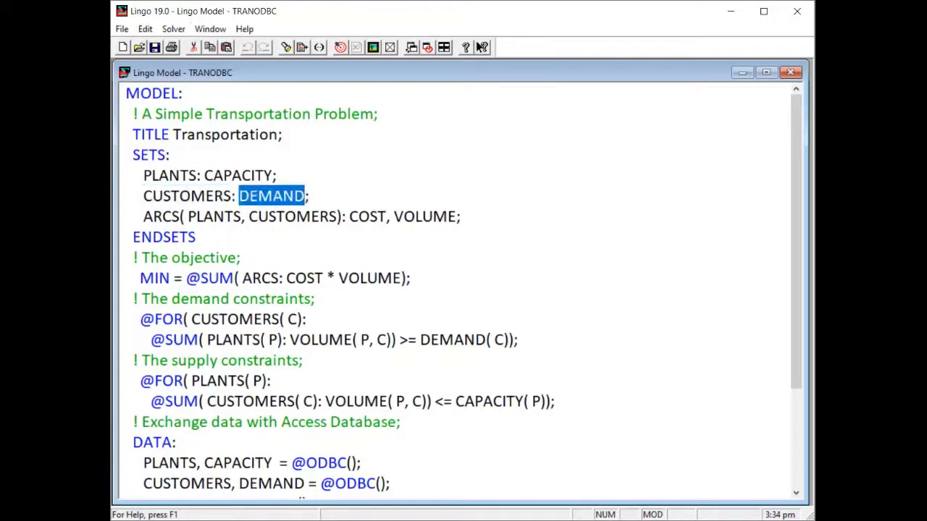
{"action": "double_click", "coordinate": [161, 217]}
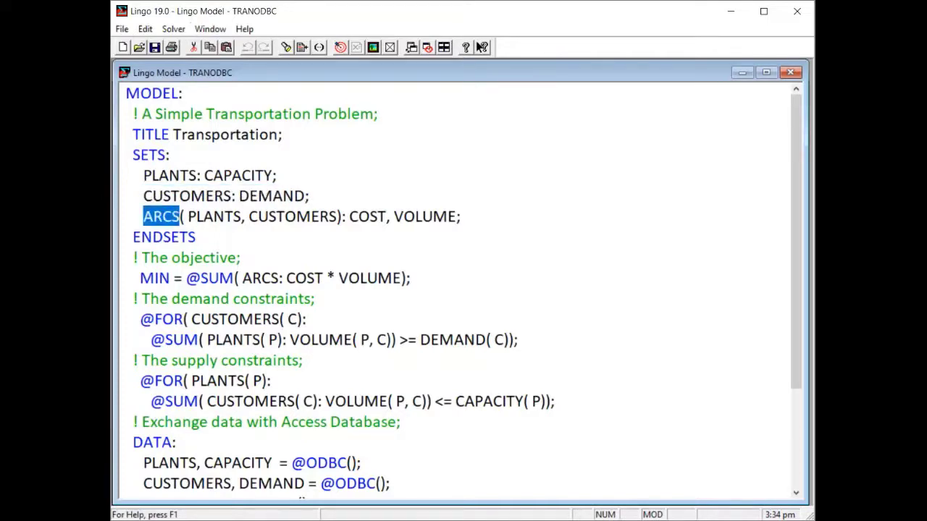
{"action": "double_click", "coordinate": [368, 217]}
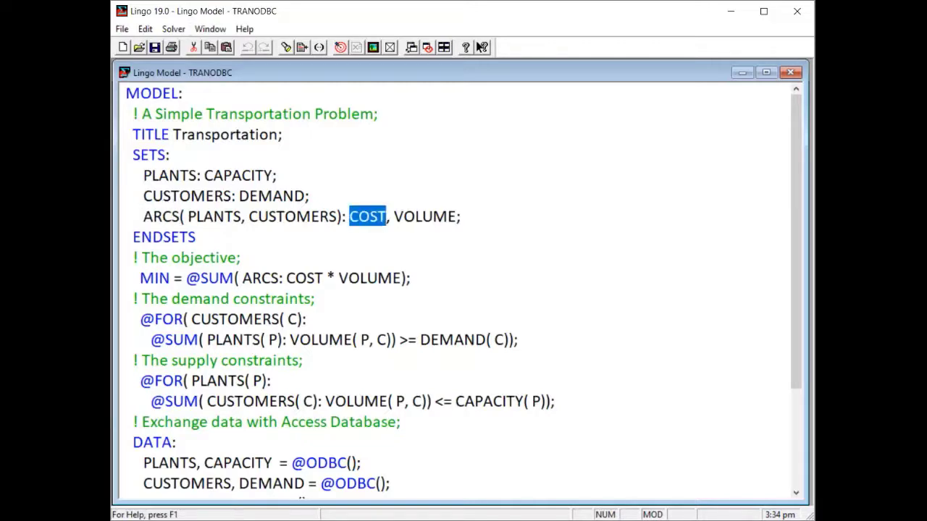
{"action": "double_click", "coordinate": [425, 217]}
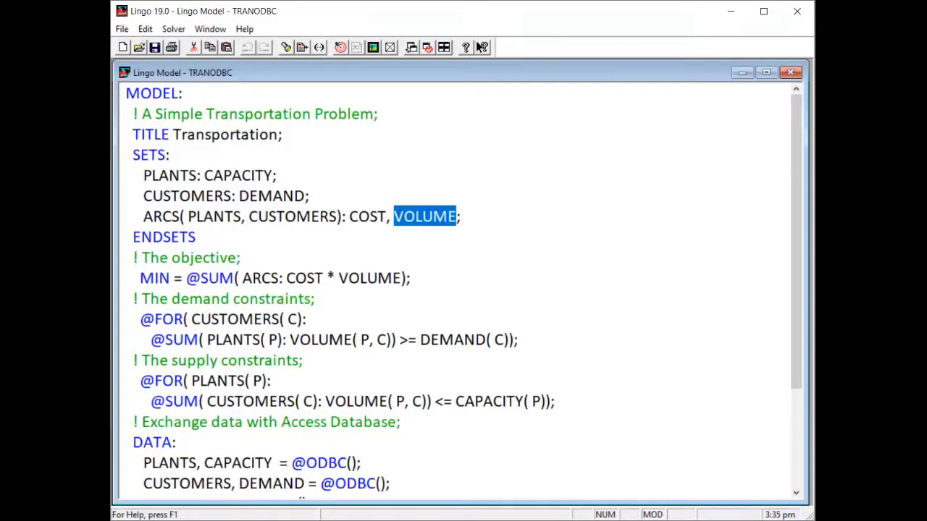
Examine the MIN objective and the demand and supply constraints of the transportation model.
{"action": "left_click", "coordinate": [134, 278]}
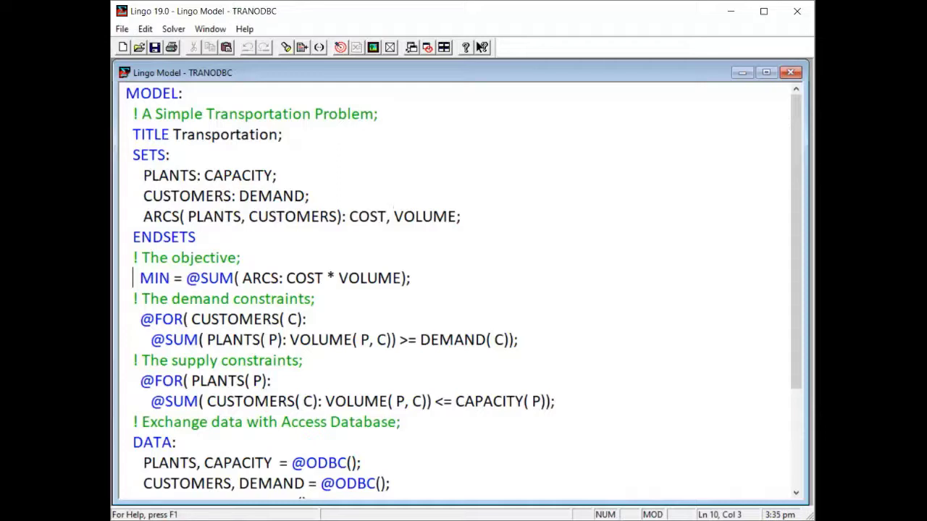
{"action": "key", "text": "Down"}
{"action": "key", "text": "Home"}
{"action": "key", "text": "shift+Down"}
{"action": "key", "text": "shift+End"}
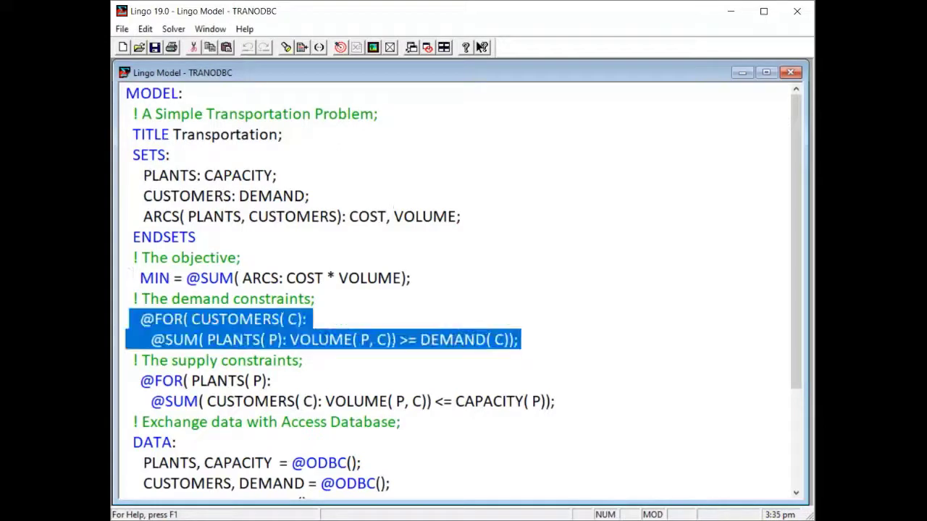
{"action": "key", "text": "Up"}
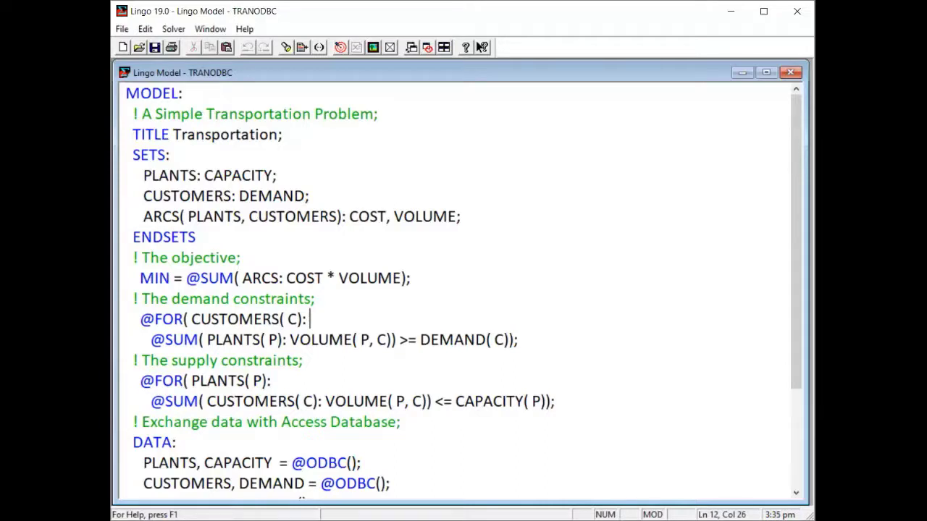
{"action": "left_click", "coordinate": [275, 381]}
{"action": "scroll", "coordinate": [456, 290], "scroll_direction": "down", "scroll_amount": 2}
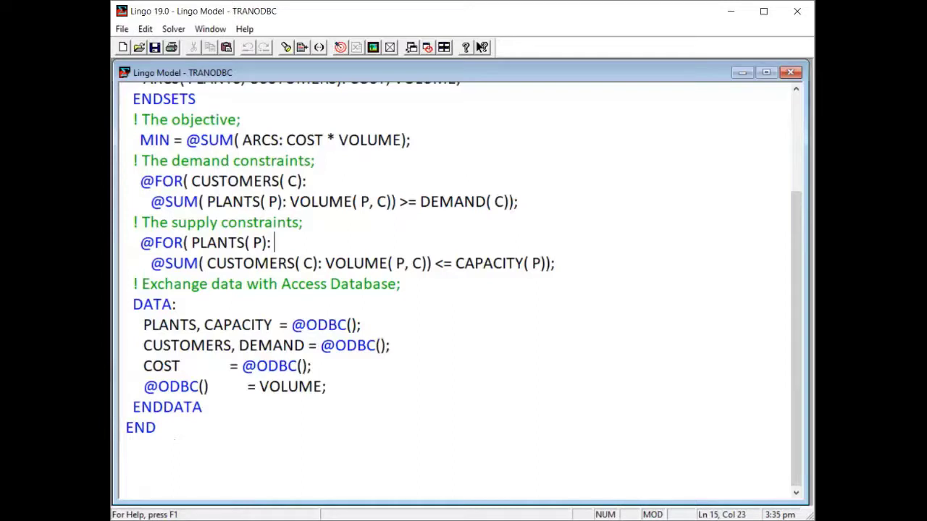
{"action": "left_click", "coordinate": [232, 324]}
{"action": "double_click", "coordinate": [164, 346]}
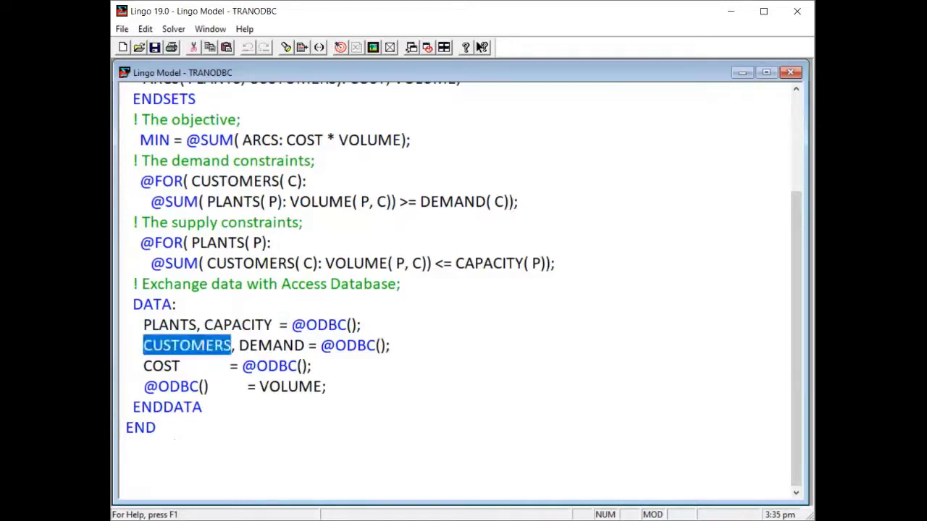
{"action": "left_click", "coordinate": [249, 345]}
{"action": "double_click", "coordinate": [326, 324]}
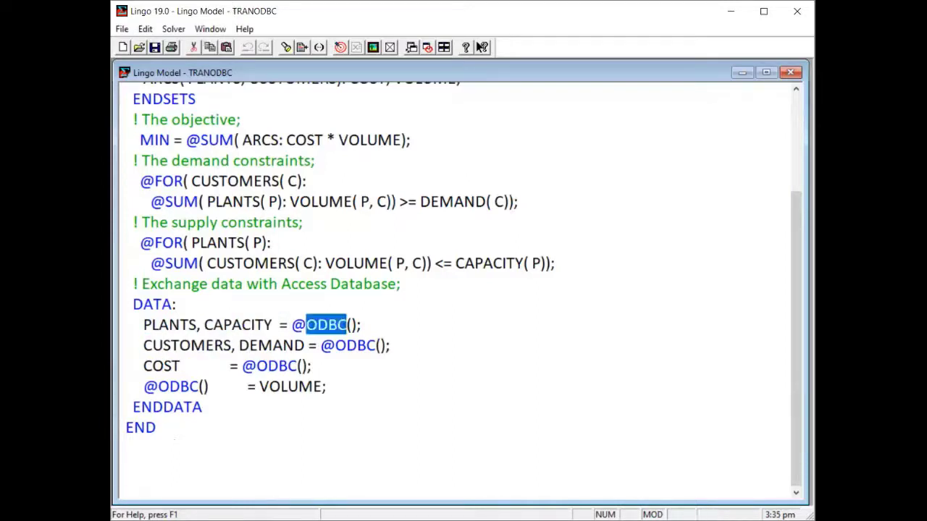
{"action": "left_click", "coordinate": [361, 325]}
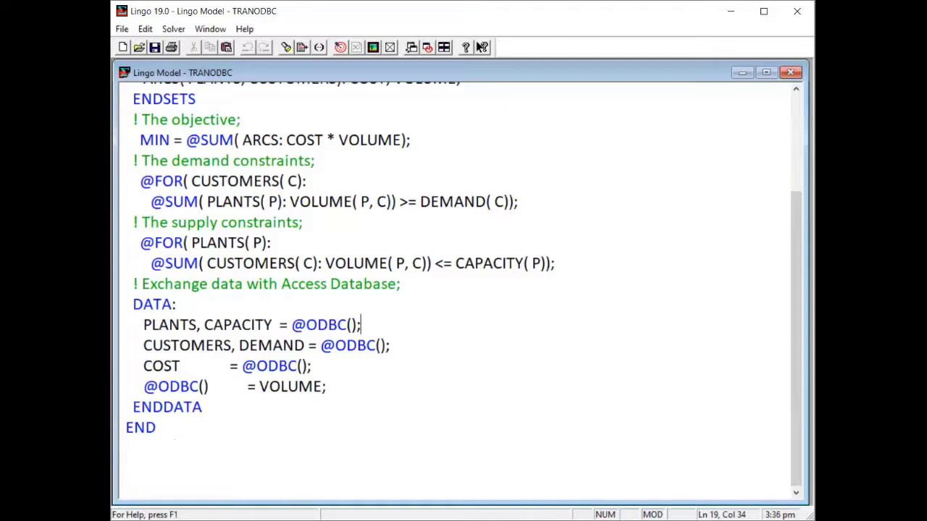
{"action": "double_click", "coordinate": [282, 387]}
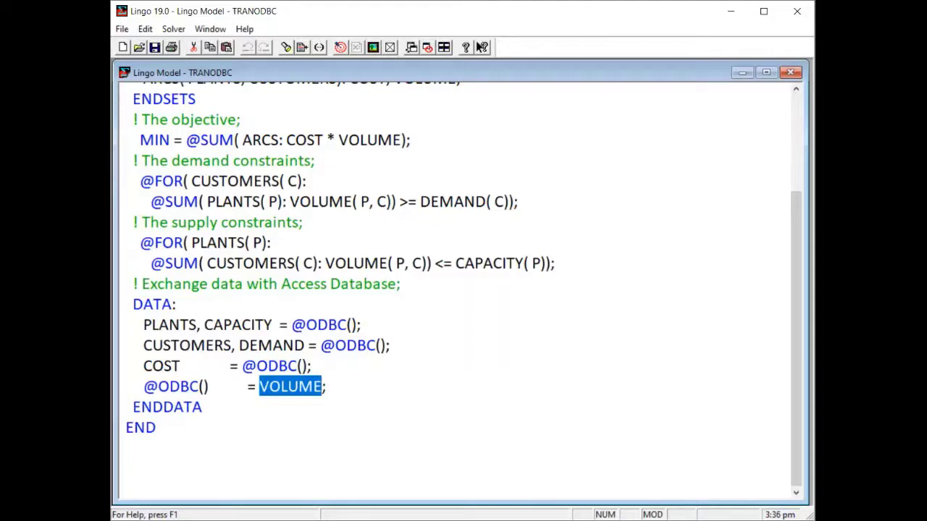
{"action": "scroll", "coordinate": [465, 284], "scroll_direction": "up", "scroll_amount": 2}
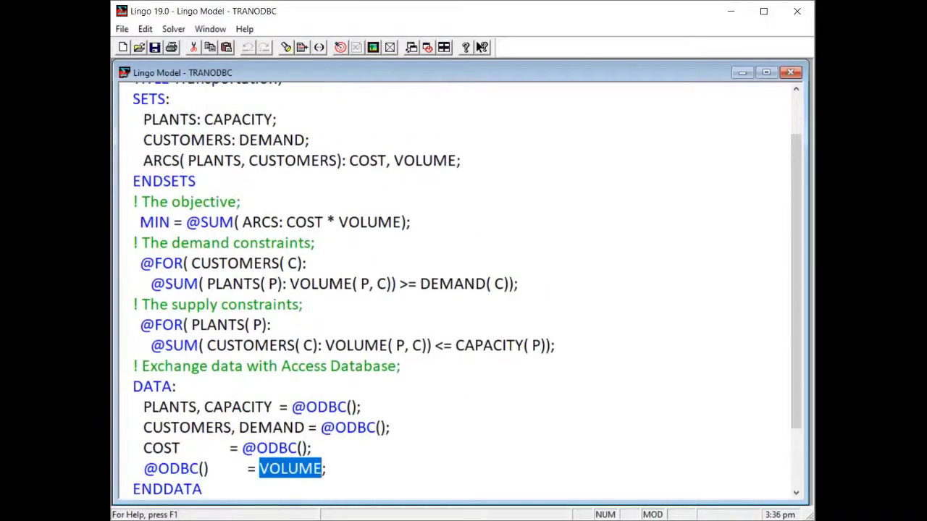
{"action": "scroll", "coordinate": [465, 284], "scroll_direction": "up", "scroll_amount": 1}
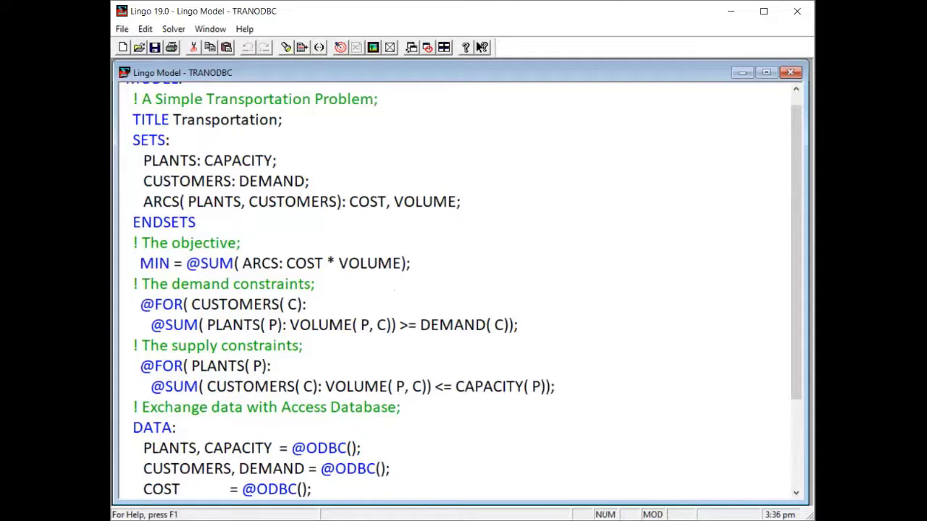
{"action": "scroll", "coordinate": [454, 289], "scroll_direction": "down", "scroll_amount": 2}
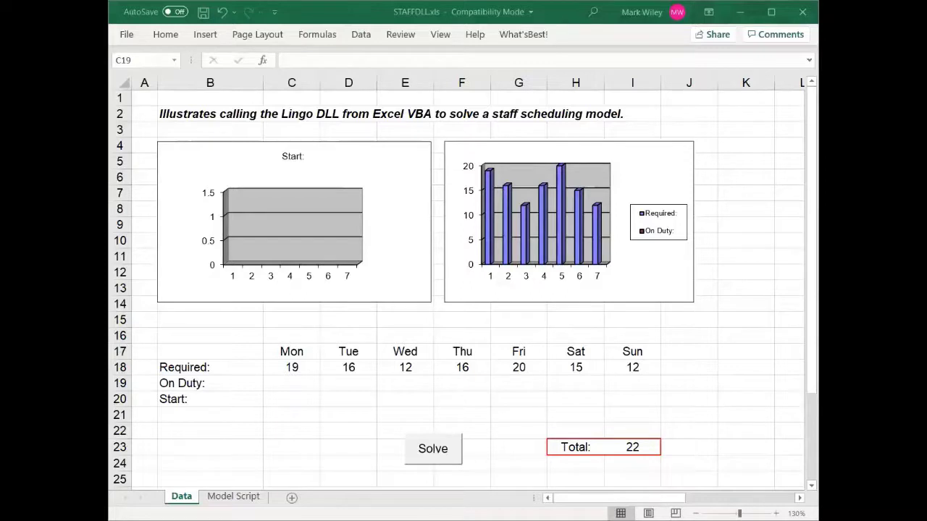
Review the Required staffing cells for Monday to Thursday on the Data sheet of STAFFDLL.xls in Excel.
{"action": "mouse_move", "coordinate": [289, 367]}
{"action": "left_mouse_down"}
{"action": "mouse_move", "coordinate": [345, 368]}
{"action": "mouse_move", "coordinate": [296, 368]}
{"action": "left_mouse_up"}
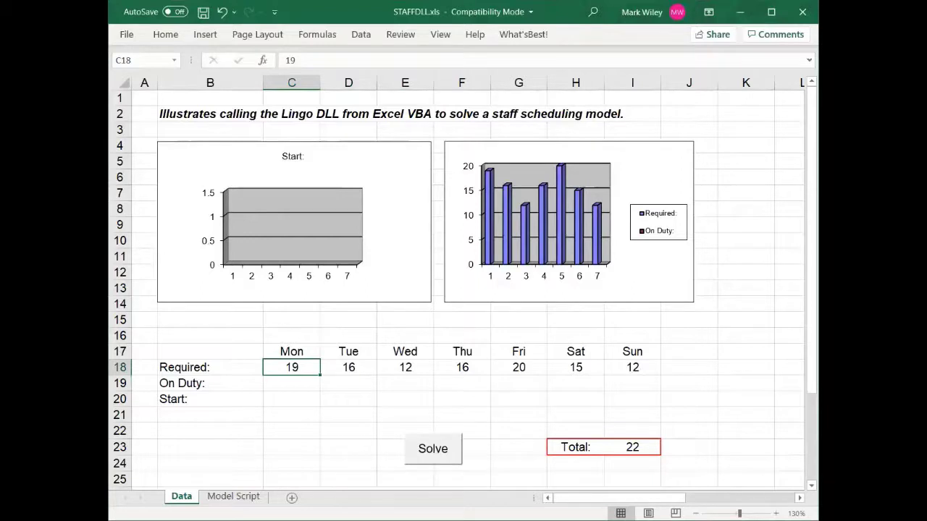
{"action": "left_click", "coordinate": [349, 367]}
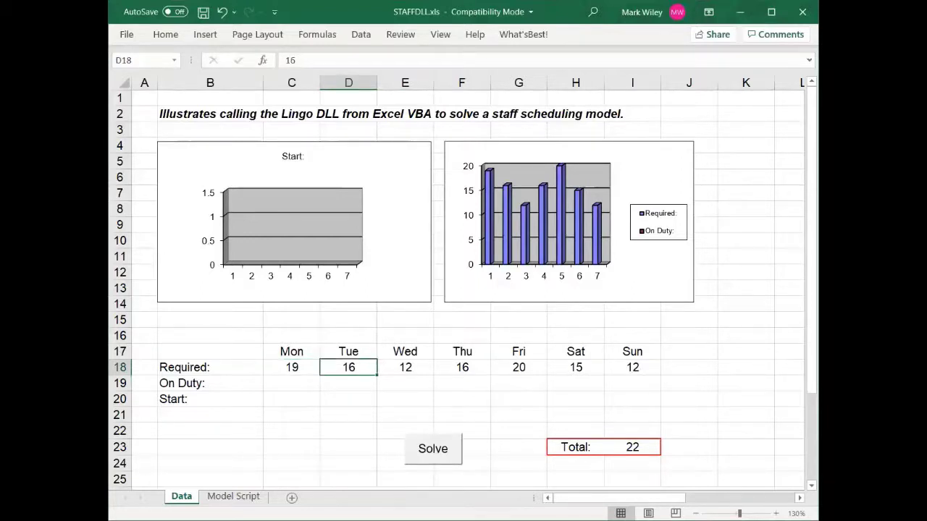
{"action": "left_click", "coordinate": [462, 367]}
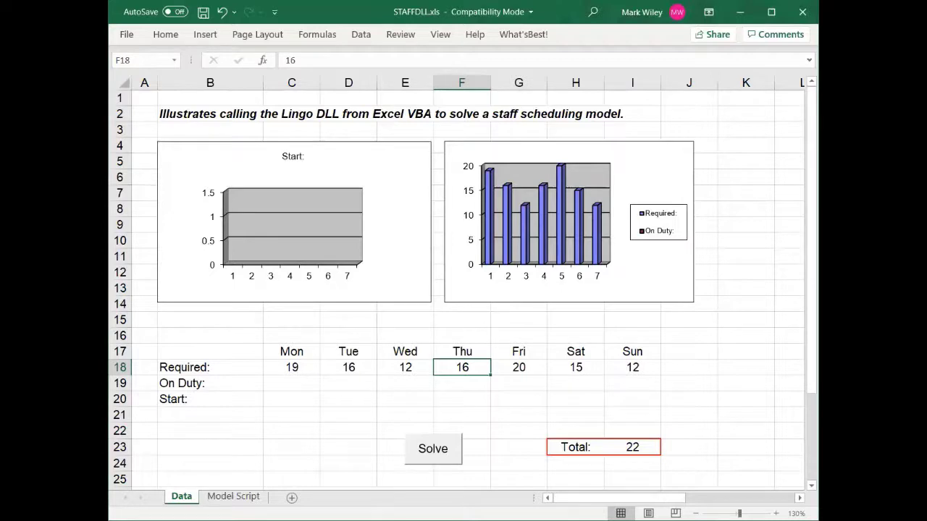
{"action": "left_click", "coordinate": [292, 368]}
{"action": "left_click", "coordinate": [348, 367]}
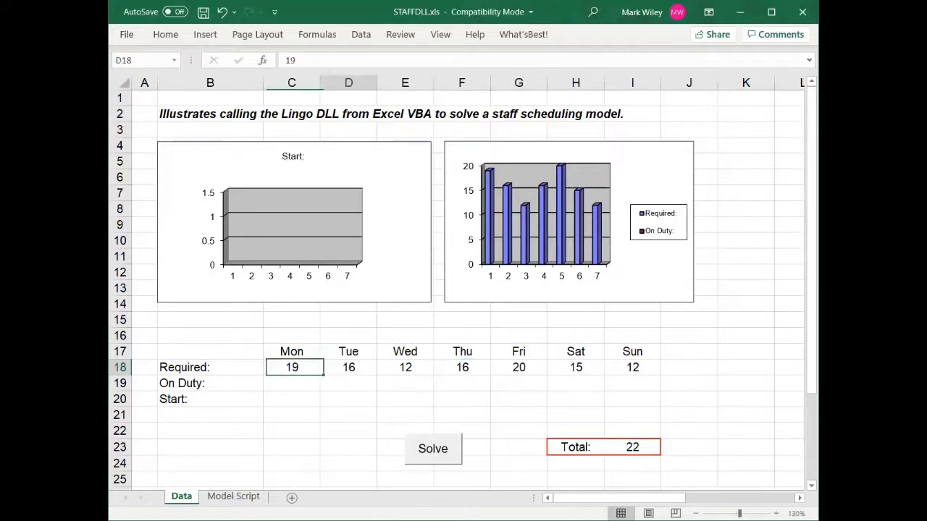
{"action": "left_click", "coordinate": [404, 368]}
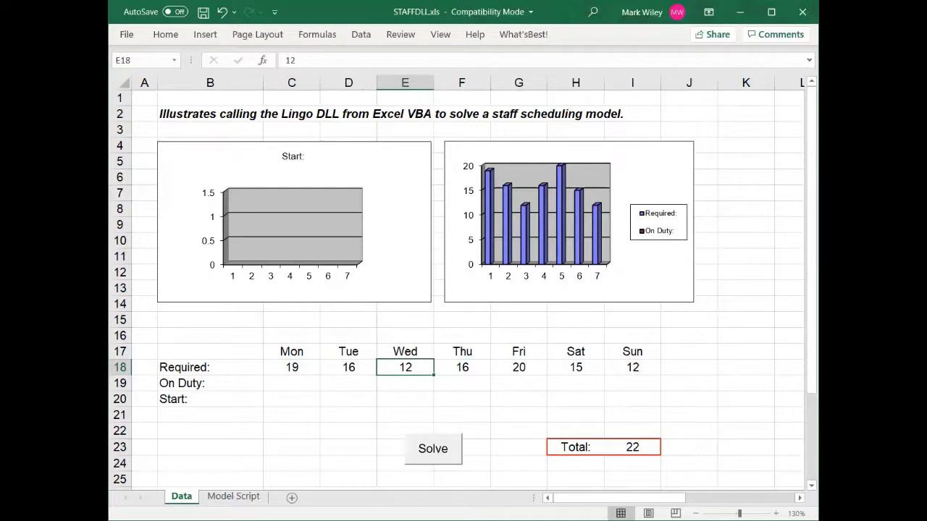
Go through the weekday headings to follow the possible work shifts, ending at Monday's On Duty cell.
{"action": "left_click", "coordinate": [291, 352]}
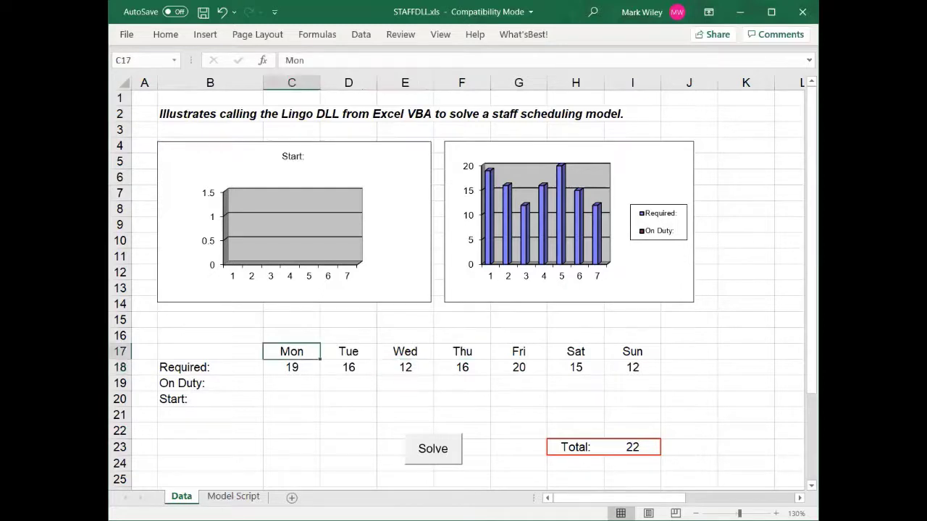
{"action": "left_click", "coordinate": [518, 352]}
{"action": "key", "text": "Right"}
{"action": "key", "text": "Right"}
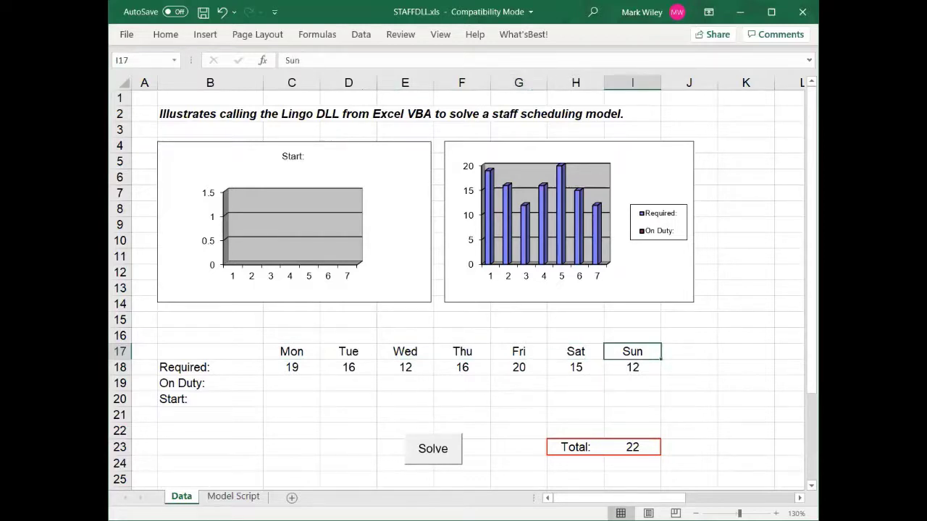
{"action": "left_click", "coordinate": [519, 352]}
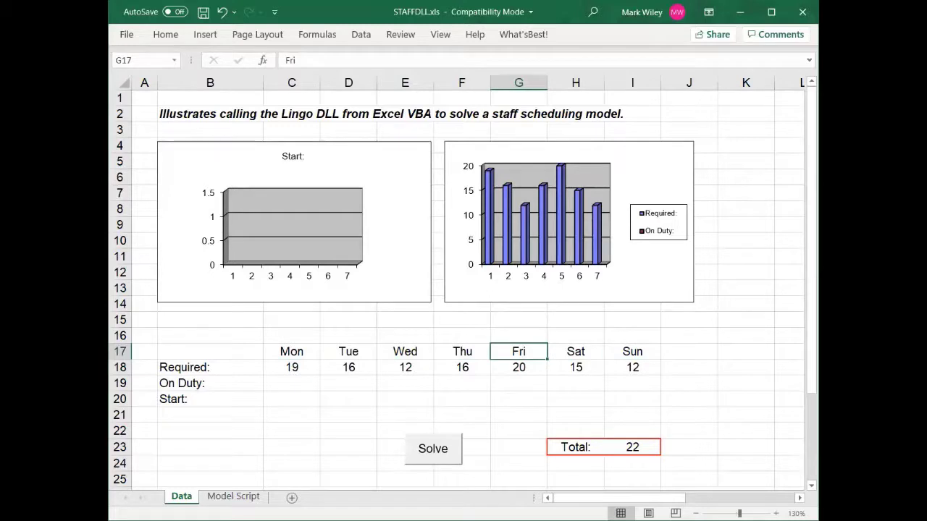
{"action": "left_click", "coordinate": [405, 351]}
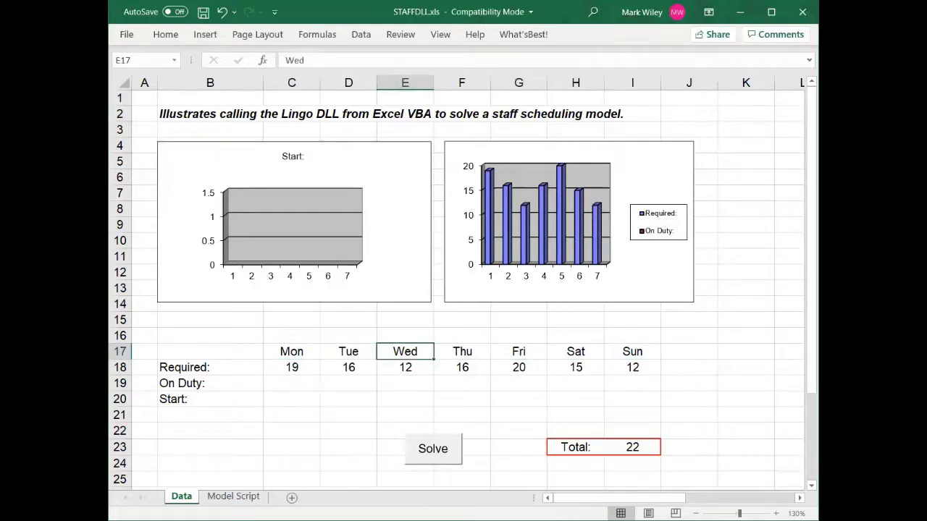
{"action": "left_click", "coordinate": [462, 352]}
{"action": "left_click", "coordinate": [291, 383]}
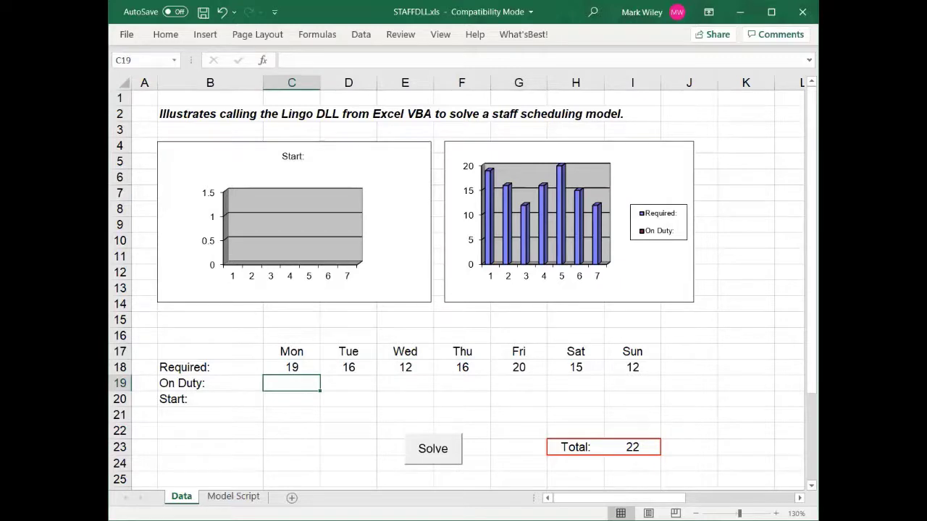
Open the Model Script sheet and examine the objective row and the rest of the Lingo script.
{"action": "left_click", "coordinate": [233, 496]}
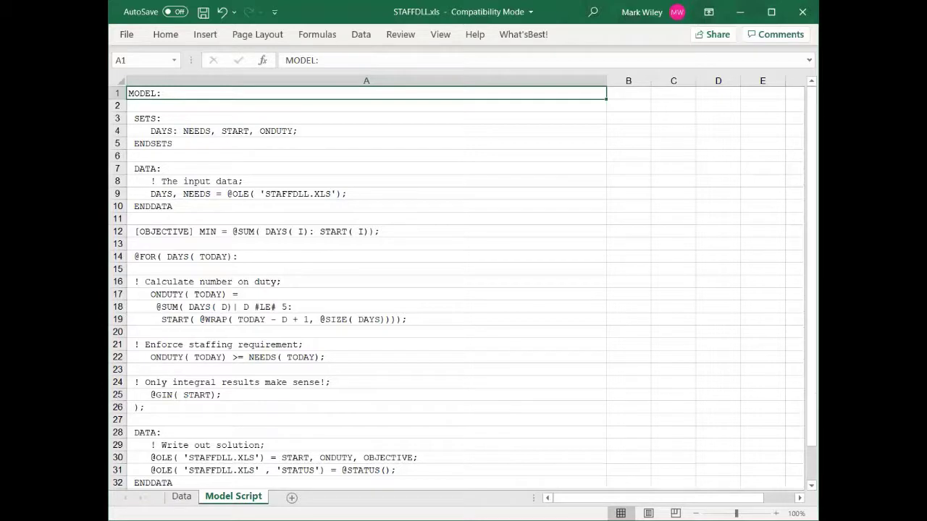
{"action": "left_click", "coordinate": [257, 232]}
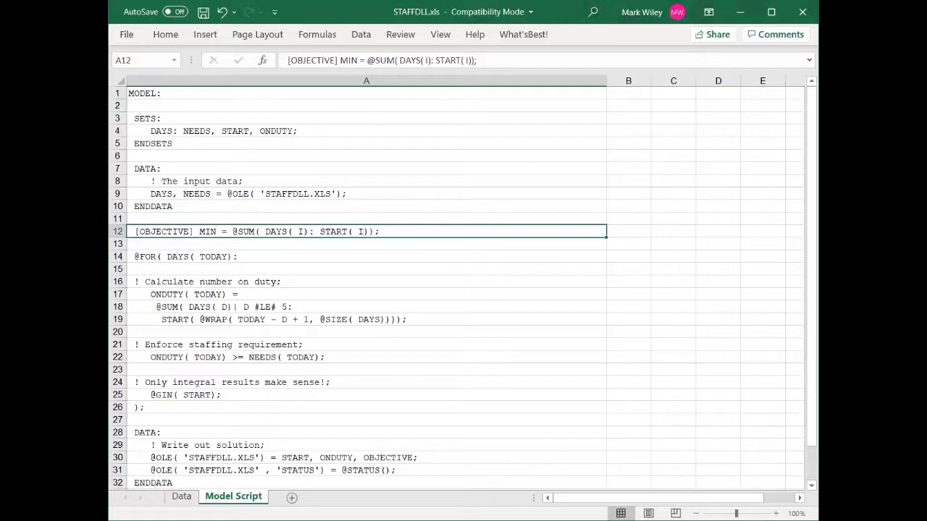
{"action": "scroll", "coordinate": [457, 290], "scroll_direction": "down", "scroll_amount": 1}
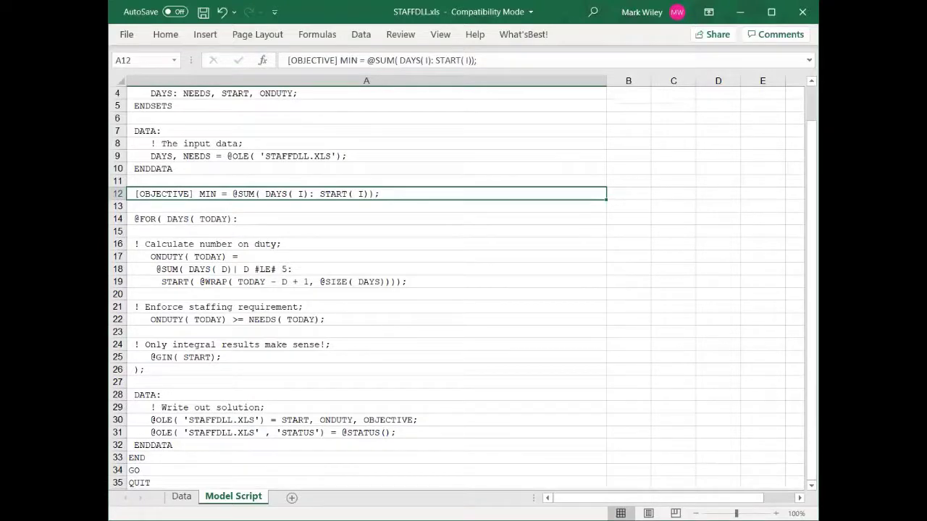
Return to the Data sheet, check the Solve button's macro assignment option, and solve the staff scheduling model.
{"action": "left_click", "coordinate": [181, 496]}
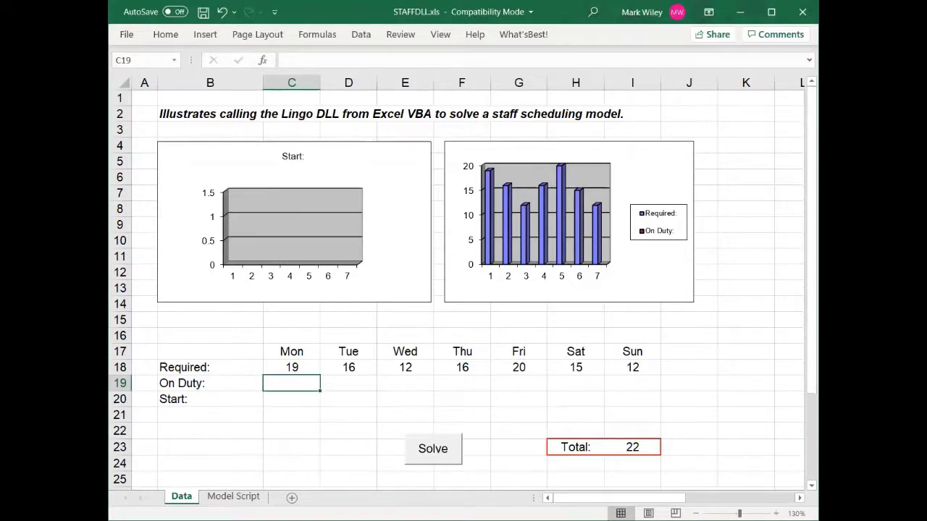
{"action": "right_click", "coordinate": [442, 449]}
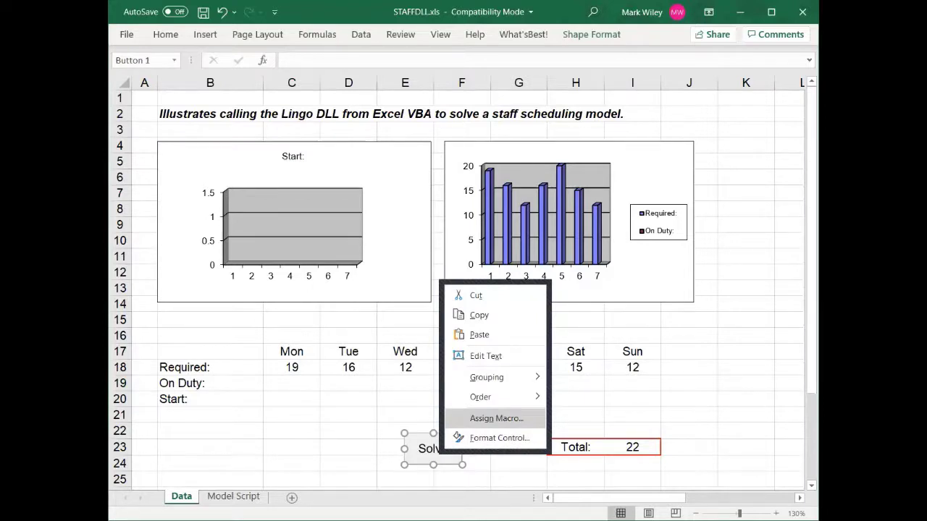
{"action": "left_click", "coordinate": [292, 414]}
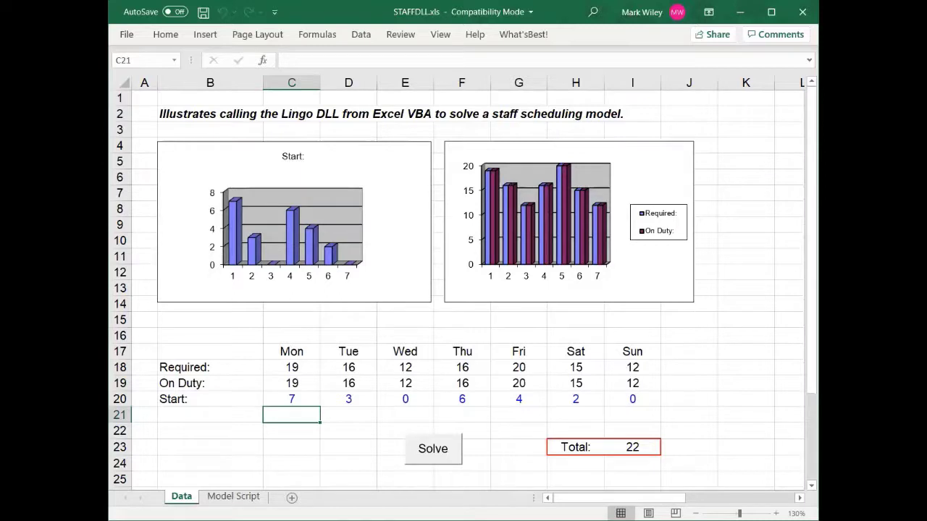
Review the solved Start values for Tuesday, Wednesday and Thursday on the Data sheet.
{"action": "left_click", "coordinate": [348, 400]}
{"action": "left_click", "coordinate": [406, 400]}
{"action": "left_click", "coordinate": [462, 399]}
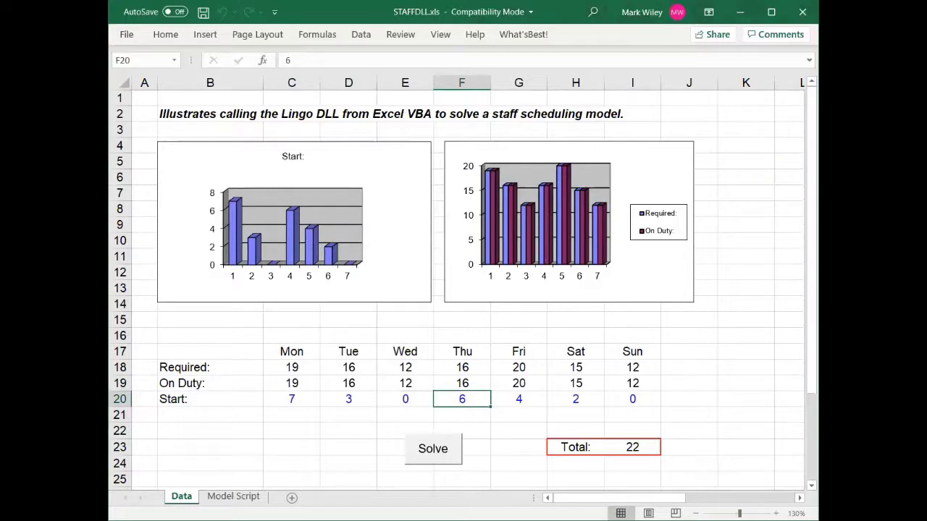
Set Tuesday's Required staffing in D18 to 22 and solve the staff scheduling model again.
{"action": "left_click", "coordinate": [349, 368]}
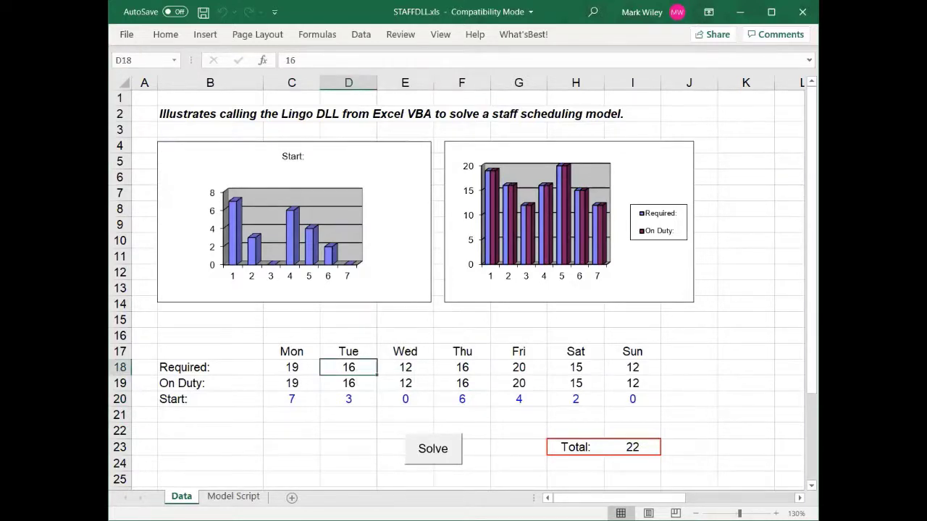
{"action": "type", "text": "22"}
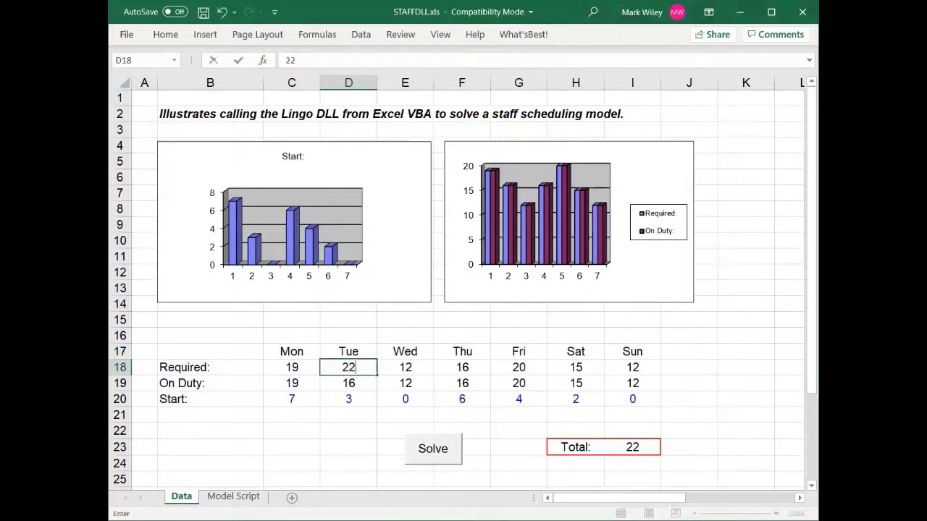
{"action": "key", "text": "Return"}
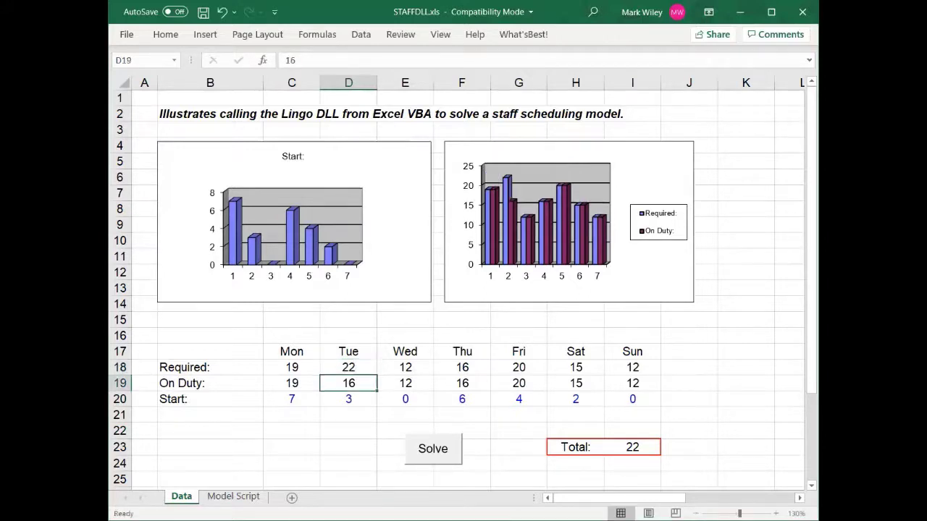
{"action": "left_click", "coordinate": [433, 449]}
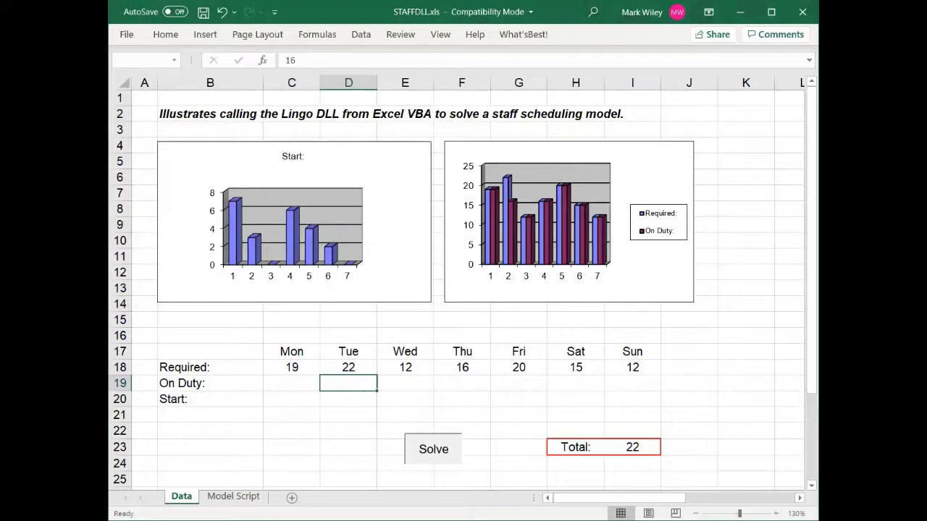
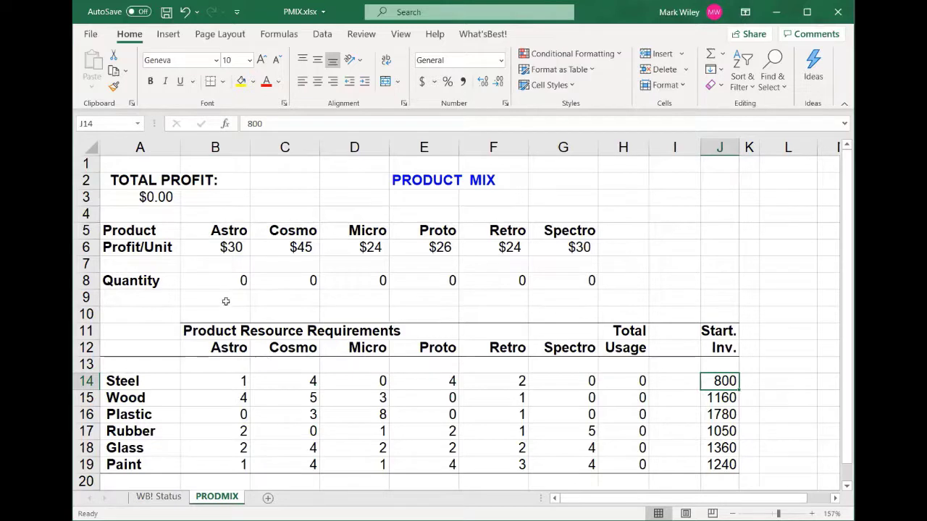
Review the product names, the resource names and the Profit/Unit values on the PRODMIX sheet of PMIX.xlsx.
{"action": "left_click_drag", "start_coordinate": [222, 230], "coordinate": [558, 230]}
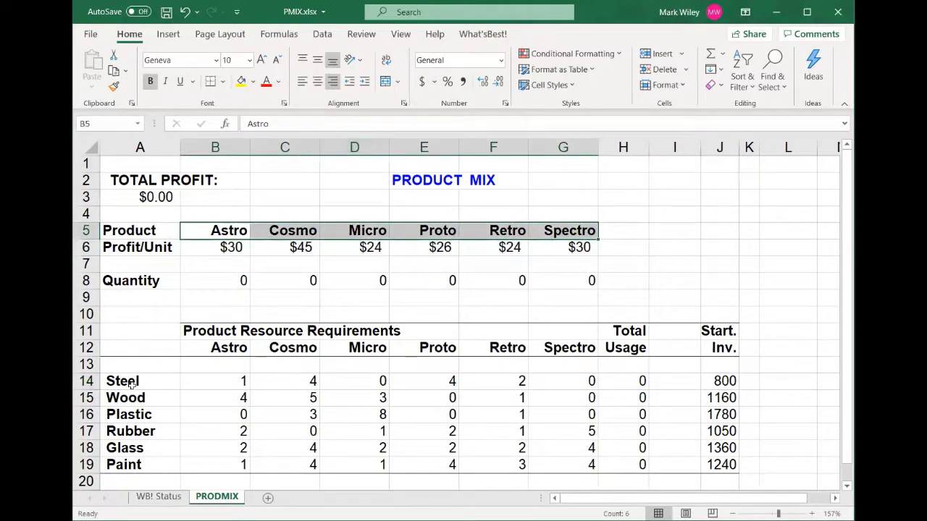
{"action": "left_click_drag", "start_coordinate": [127, 384], "coordinate": [129, 460]}
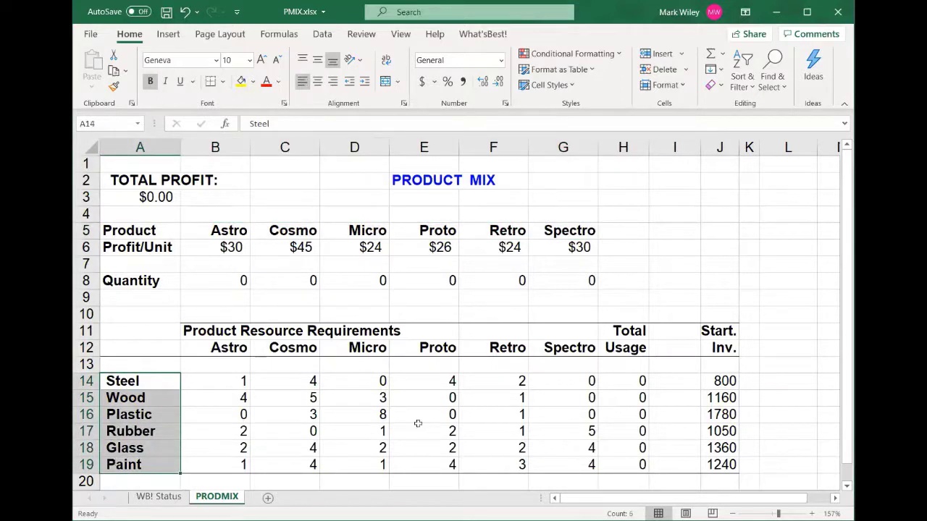
{"action": "left_click", "coordinate": [216, 247]}
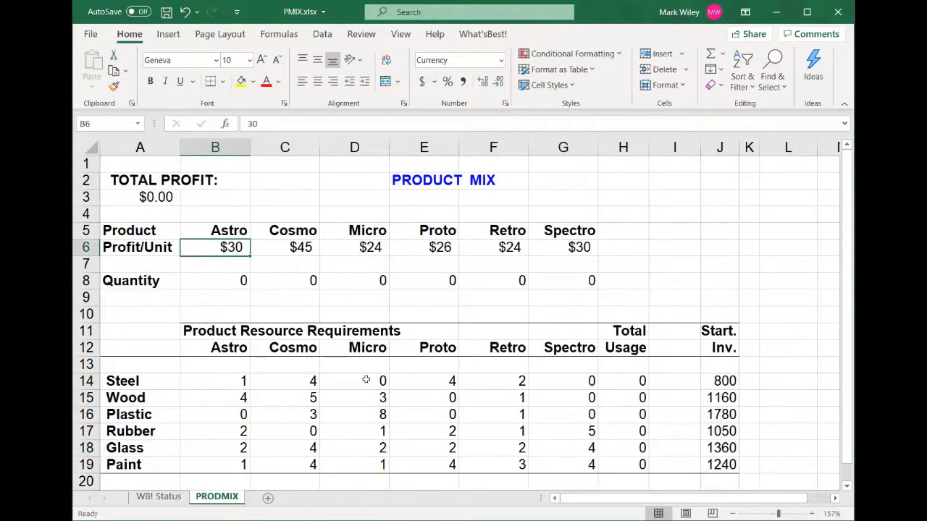
{"action": "key", "text": "Right"}
{"action": "key", "text": "Right"}
{"action": "key", "text": "Left"}
{"action": "key", "text": "Left"}
Examine Astro's resource requirements in B14:B19 and the starting inventory in J14:J19.
{"action": "left_click_drag", "start_coordinate": [209, 379], "coordinate": [216, 464]}
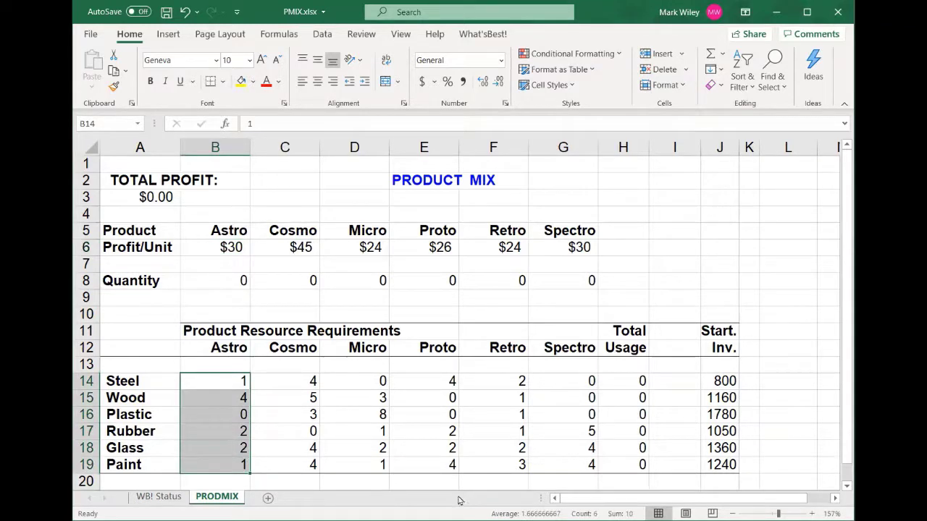
{"action": "left_click", "coordinate": [440, 296]}
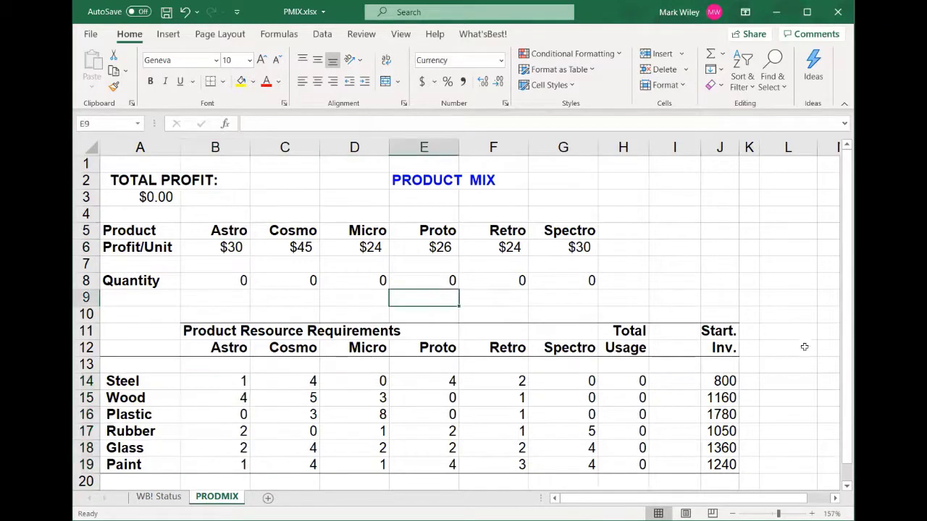
{"action": "left_click_drag", "start_coordinate": [712, 382], "coordinate": [731, 463]}
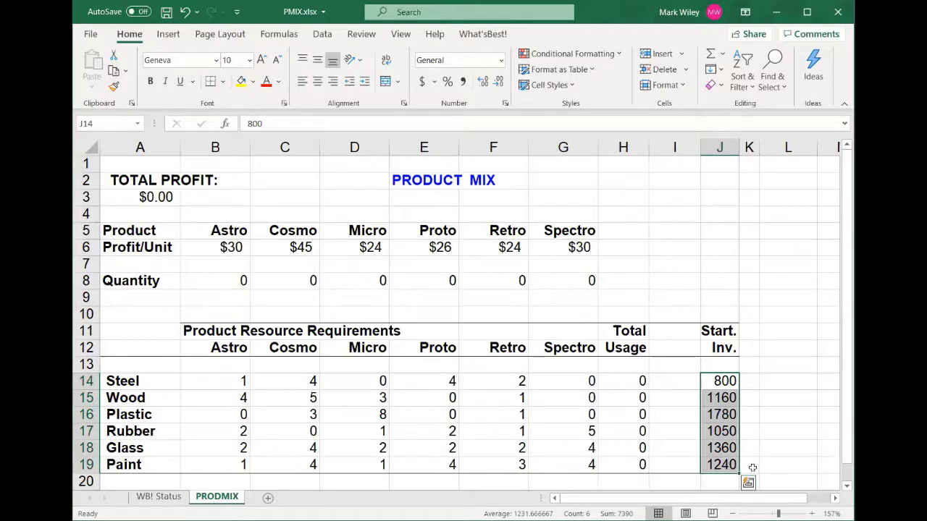
Inspect the SUMPRODUCT formulas and their referenced ranges in Total Profit cell A3 and Steel's Total Usage cell H14.
{"action": "left_click", "coordinate": [155, 195]}
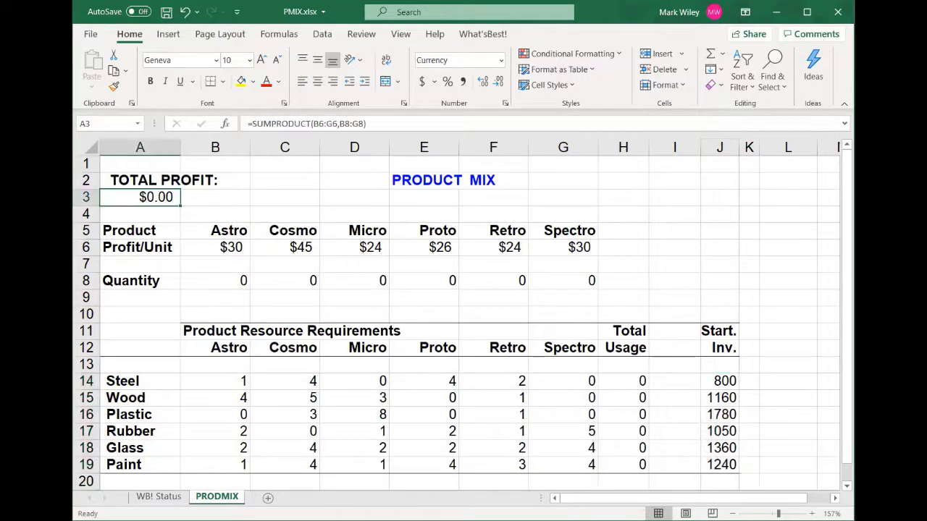
{"action": "left_click", "coordinate": [426, 118]}
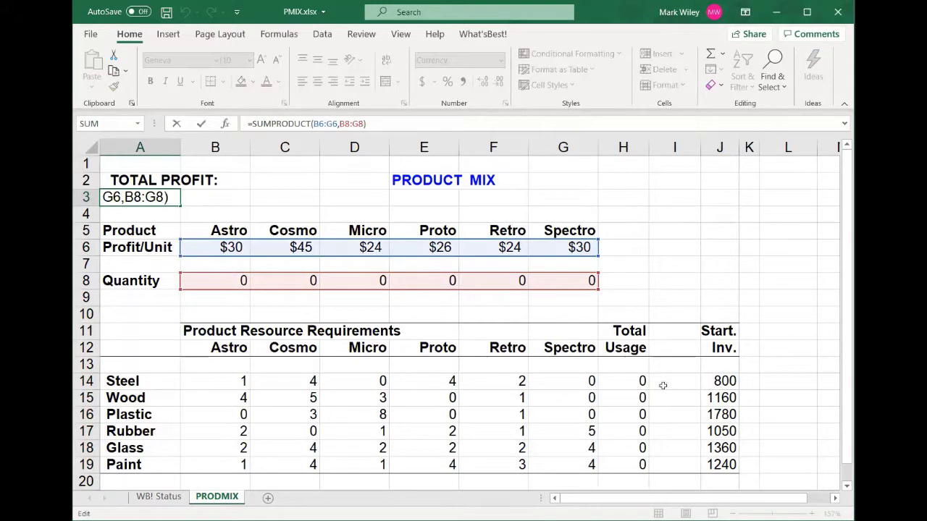
{"action": "left_click", "coordinate": [636, 379]}
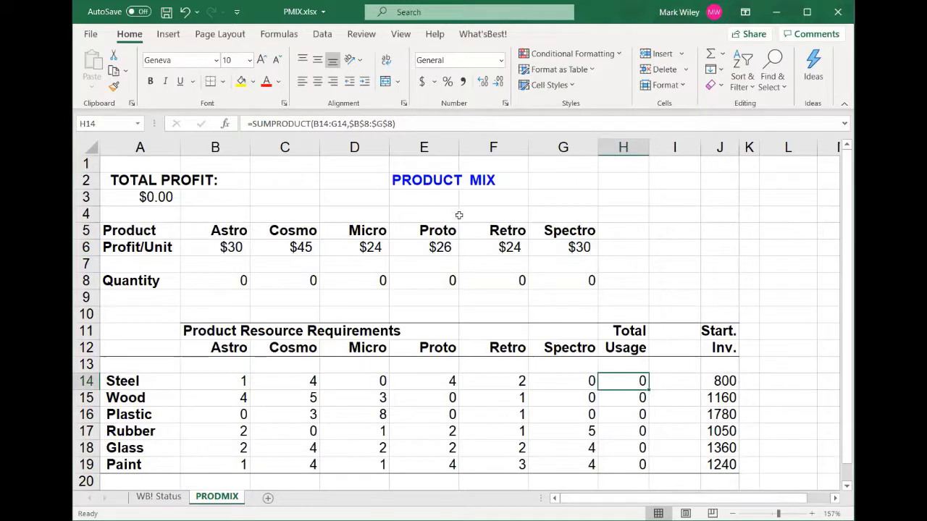
{"action": "left_click", "coordinate": [421, 119]}
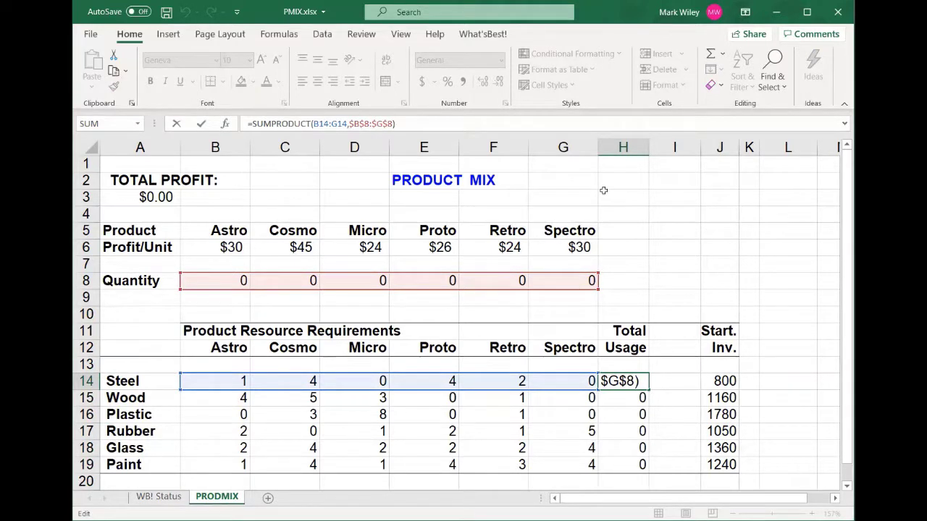
{"action": "key", "text": "ctrl+Return"}
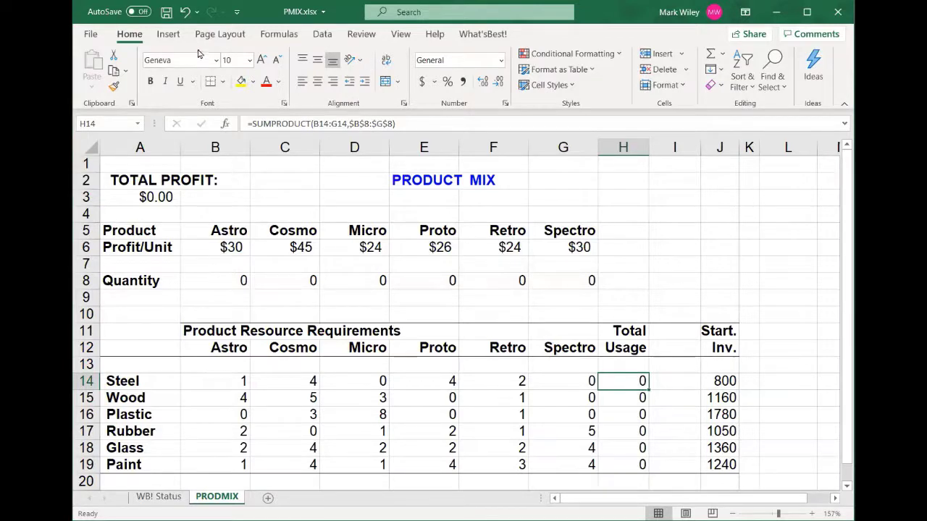
Using What'sBest!, make the Quantity cells B8:G8 adjustable and define Total Profit in A3 as the objective to maximize.
{"action": "left_click", "coordinate": [487, 36]}
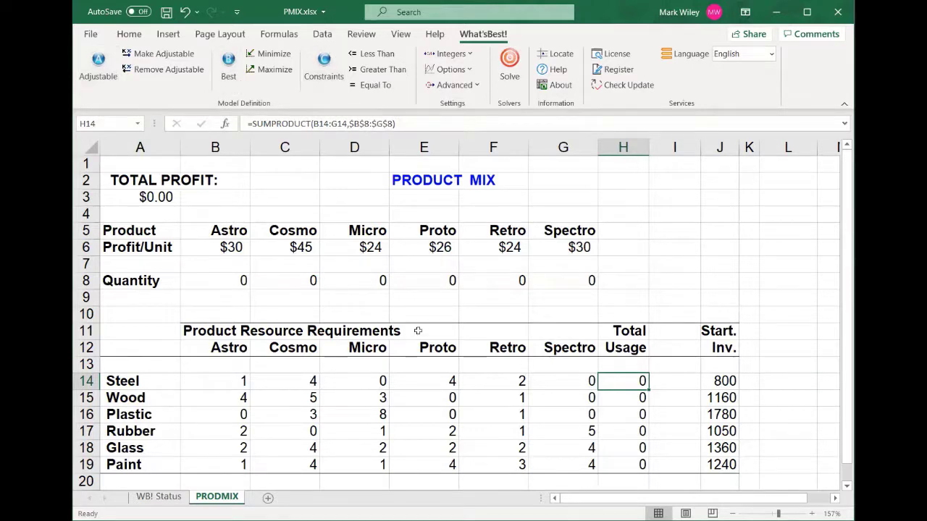
{"action": "left_click", "coordinate": [212, 277]}
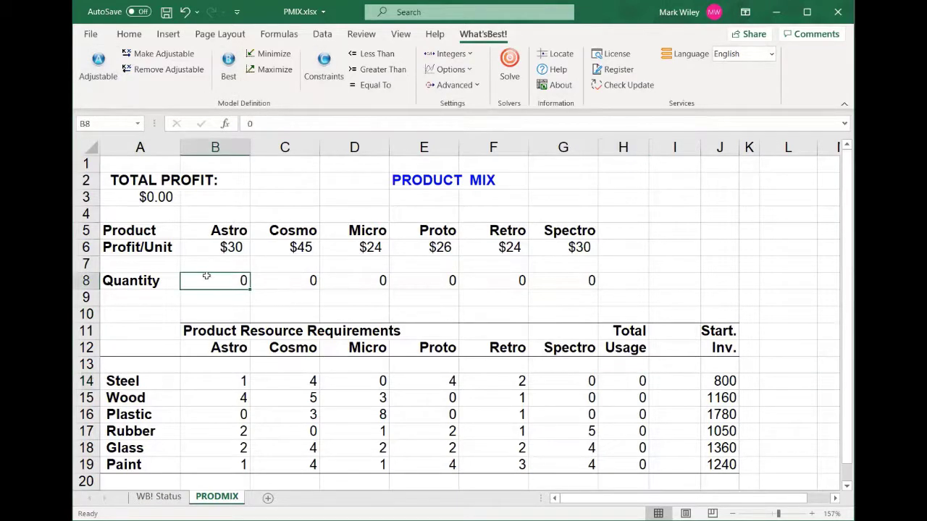
{"action": "left_click_drag", "start_coordinate": [206, 281], "coordinate": [546, 281]}
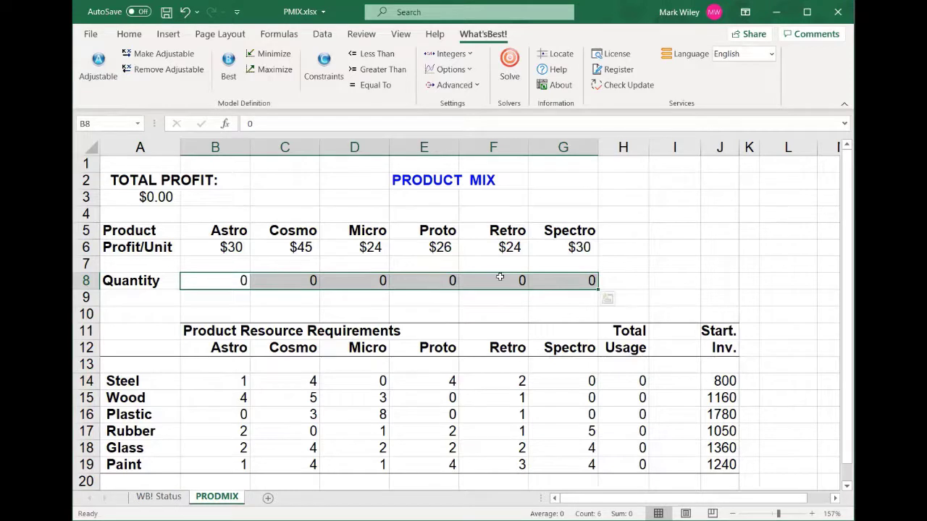
{"action": "left_click", "coordinate": [154, 58]}
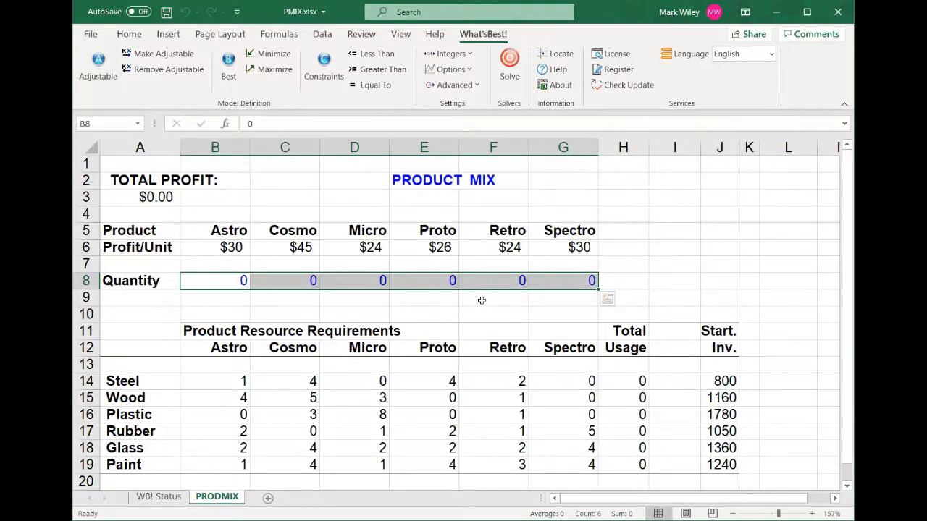
{"action": "left_click", "coordinate": [130, 200]}
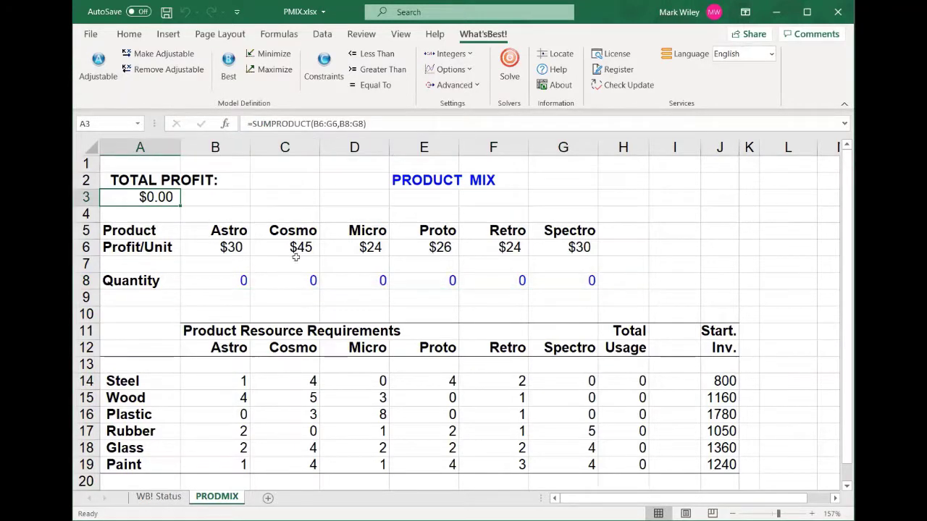
{"action": "left_click", "coordinate": [273, 69]}
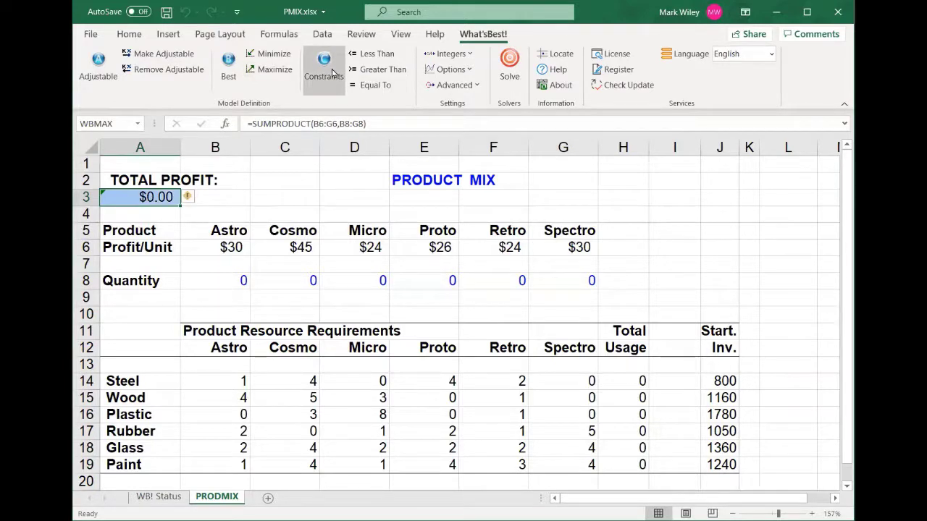
Add a less-than constraint in I14 limiting Steel's Total Usage in H14 to its starting inventory in J14, and check its formula.
{"action": "left_click", "coordinate": [673, 382]}
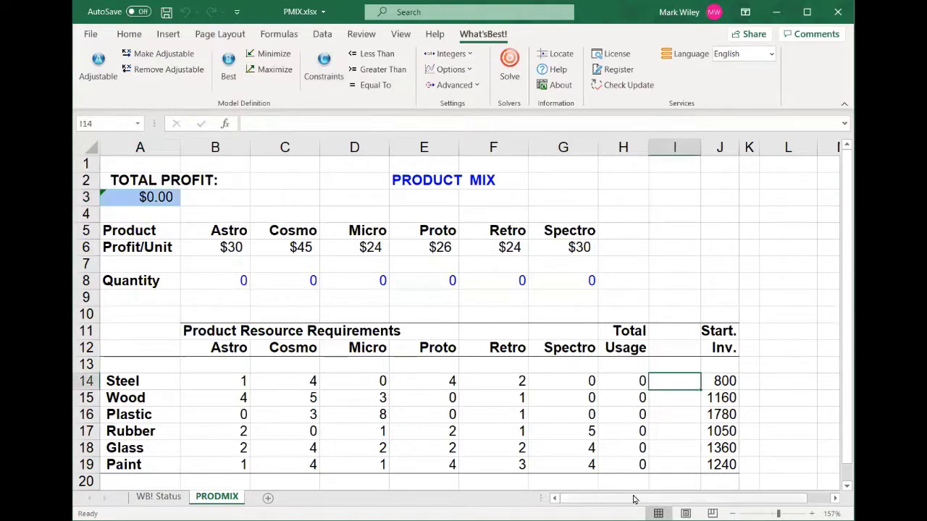
{"action": "left_click", "coordinate": [619, 385]}
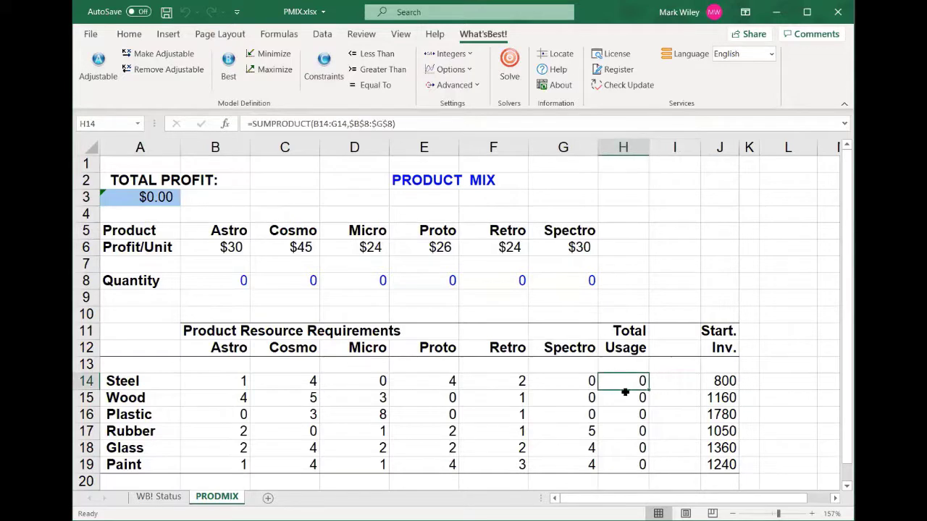
{"action": "left_click", "coordinate": [725, 383]}
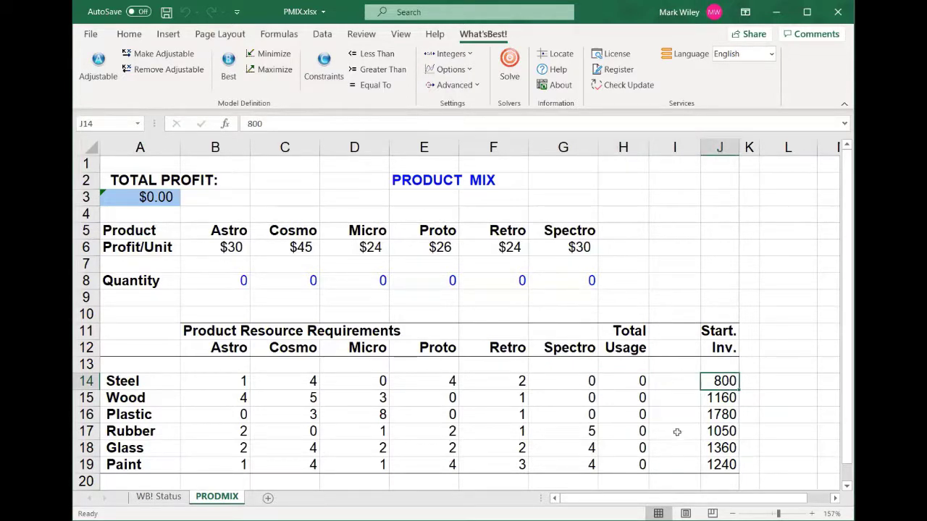
{"action": "left_click", "coordinate": [671, 381]}
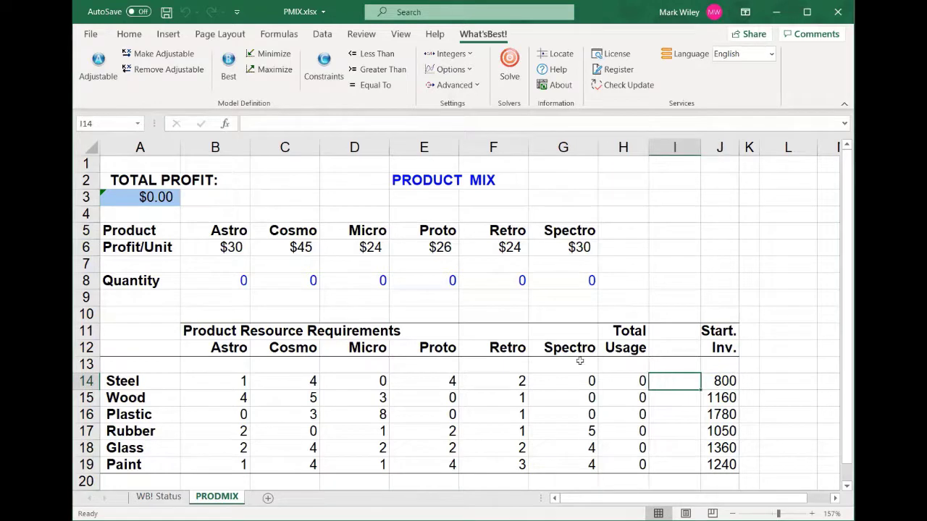
{"action": "left_click", "coordinate": [372, 56]}
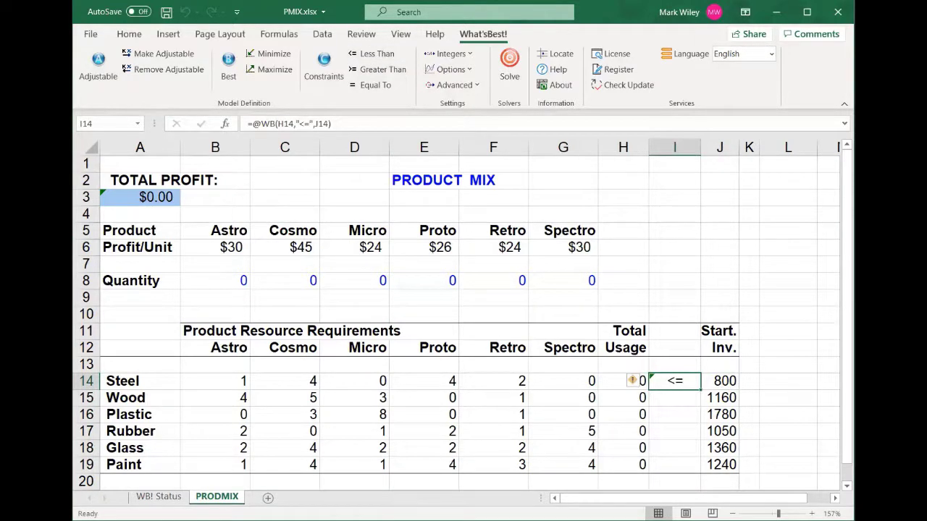
{"action": "left_click", "coordinate": [391, 124]}
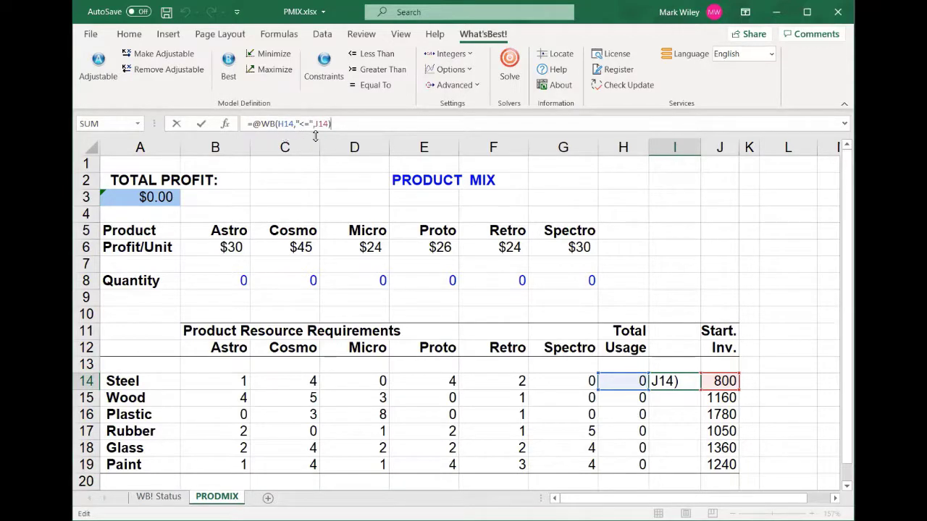
{"action": "key", "text": "ctrl+Return"}
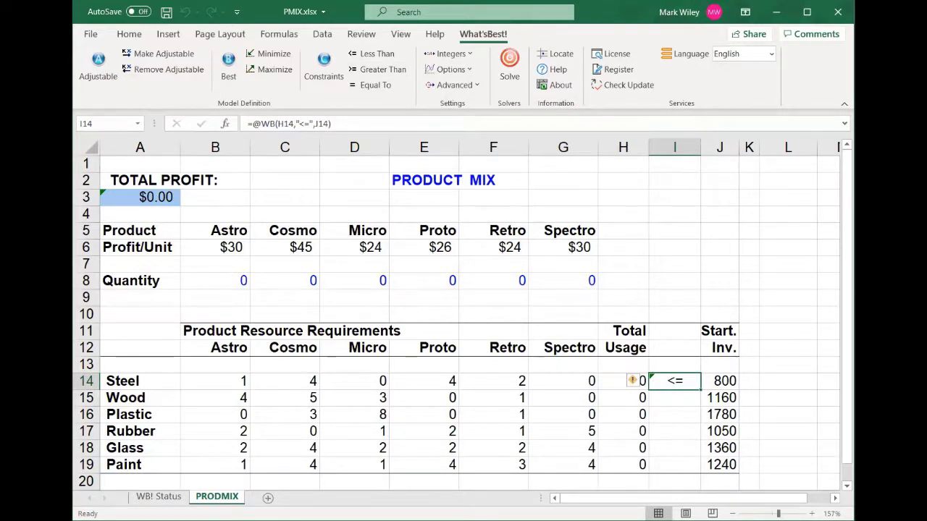
Copy the Steel constraint in I14 down through I19 for the remaining resources.
{"action": "key", "text": "ctrl+c"}
{"action": "key", "text": "Down"}
{"action": "key", "text": "Down"}
{"action": "key", "text": "Down"}
{"action": "key", "text": "Down"}
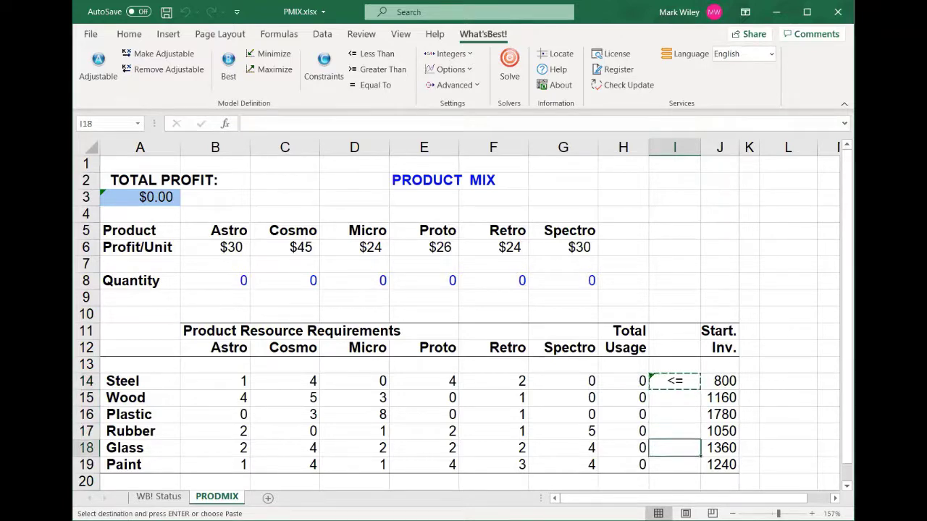
{"action": "key", "text": "Up"}
{"action": "key", "text": "Up"}
{"action": "key", "text": "Up"}
{"action": "key", "text": "Up"}
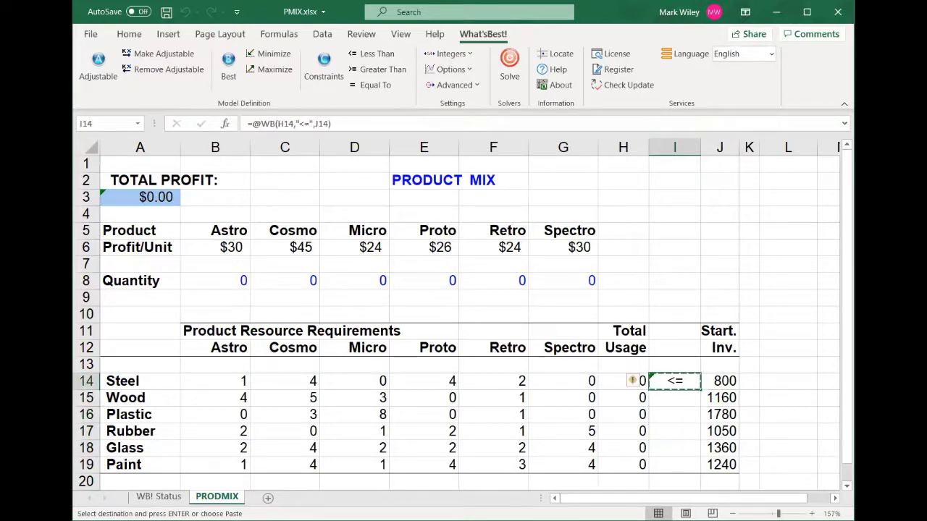
{"action": "key", "text": "shift+Down"}
{"action": "key", "text": "shift+Down"}
{"action": "key", "text": "shift+Down"}
{"action": "key", "text": "shift+Down"}
{"action": "key", "text": "shift+Down"}
{"action": "key", "text": "Return"}
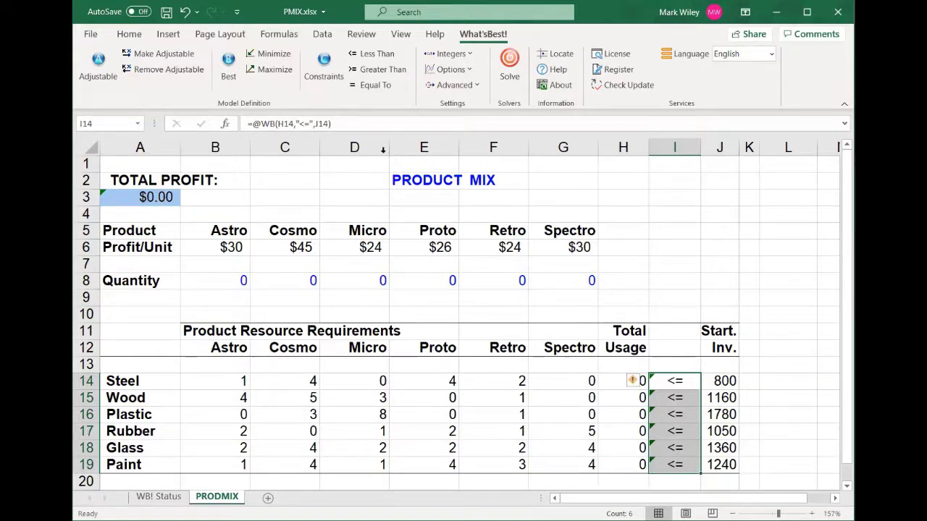
Solve the product mix model and review the resulting quantities in B8:G8.
{"action": "left_click", "coordinate": [510, 58]}
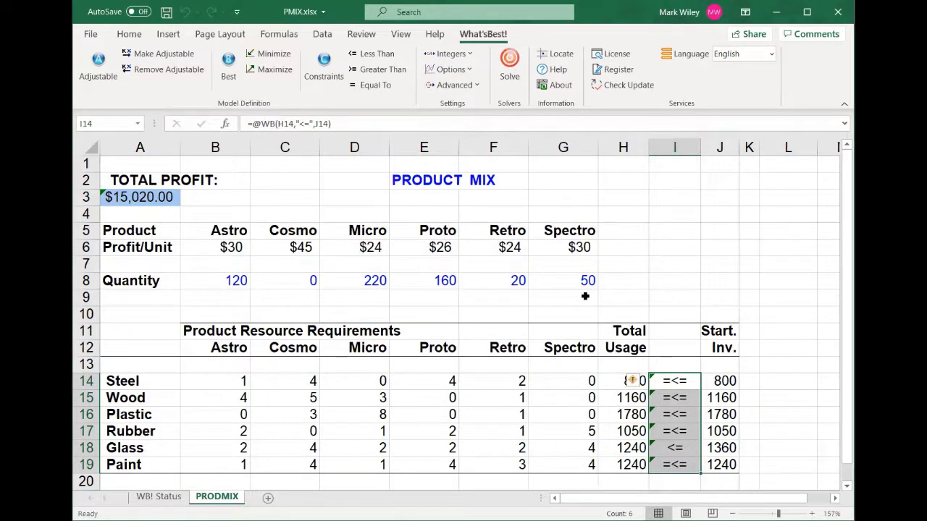
{"action": "left_click_drag", "start_coordinate": [208, 281], "coordinate": [562, 282]}
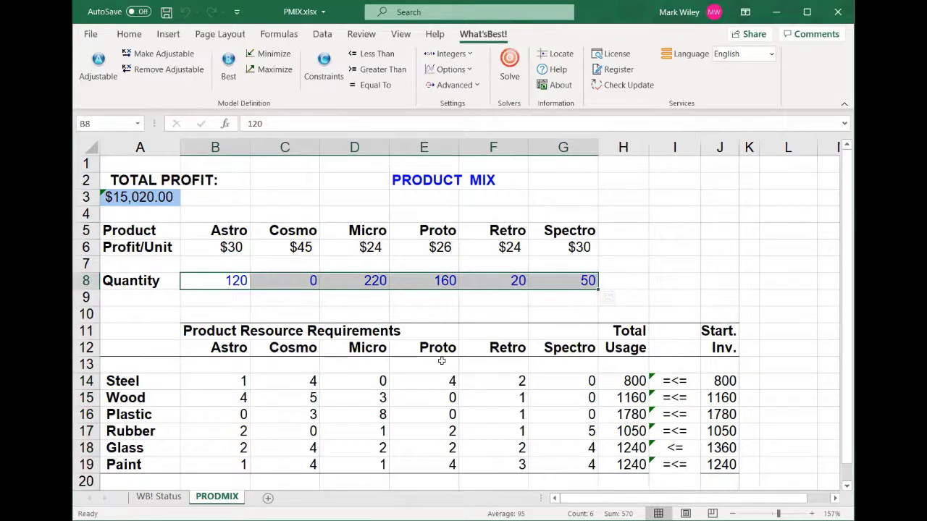
Examine the Total Profit formula in A3 and the Glass constraint in I18 against its Total Usage and starting inventory.
{"action": "left_click", "coordinate": [129, 194]}
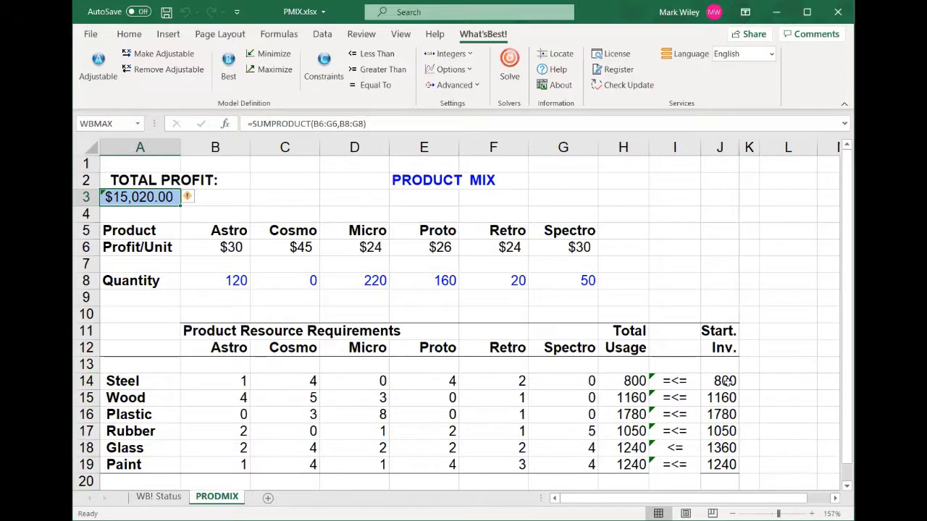
{"action": "left_click", "coordinate": [674, 449]}
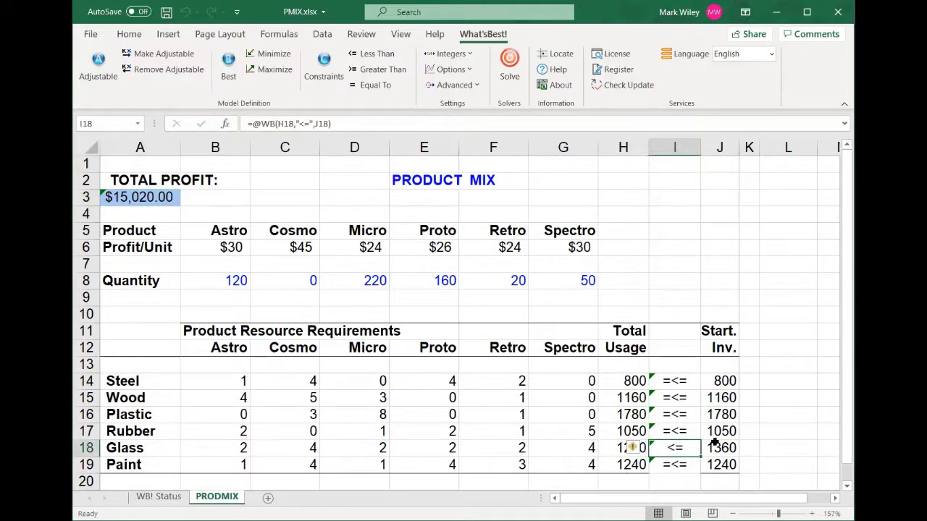
{"action": "left_click", "coordinate": [677, 352]}
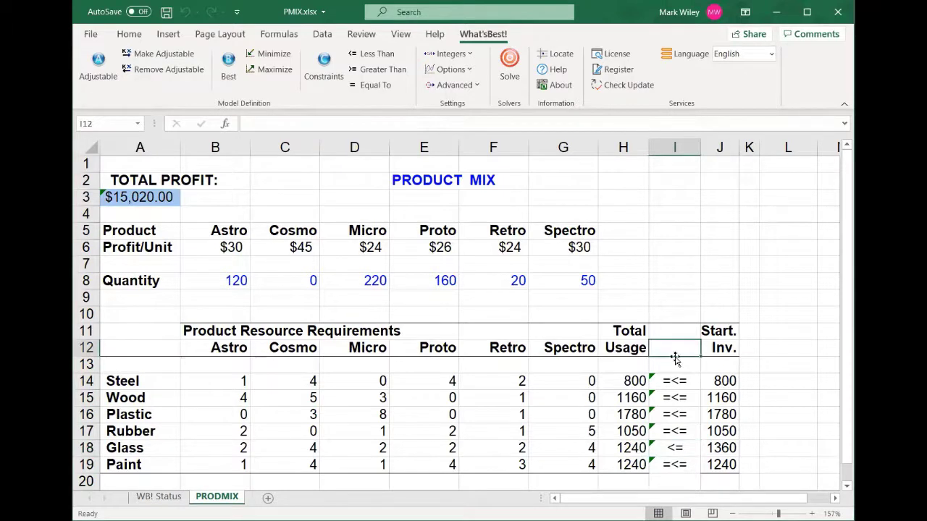
{"action": "left_click", "coordinate": [625, 449]}
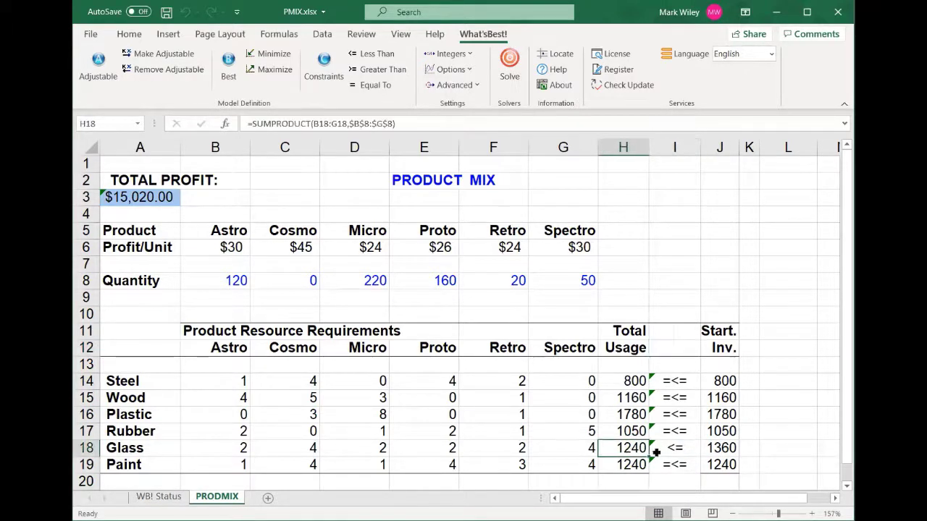
{"action": "left_click", "coordinate": [725, 448]}
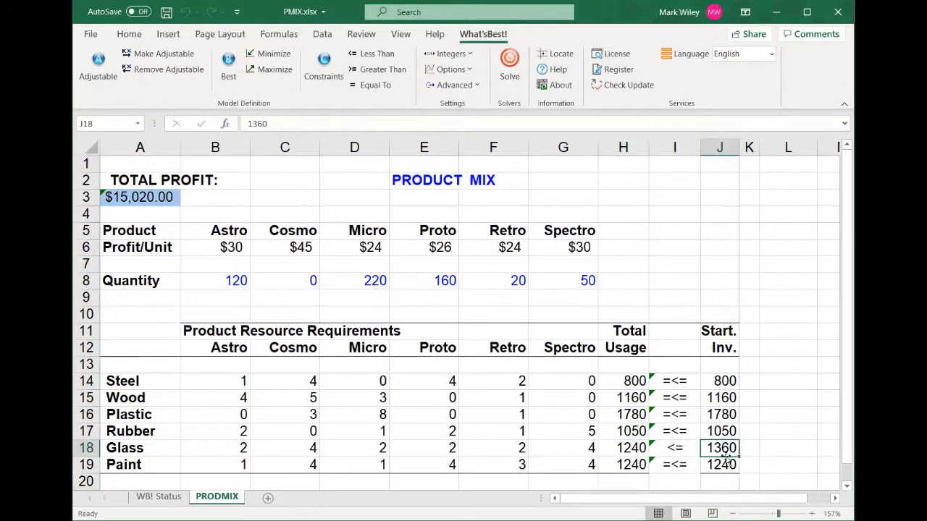
Try an Astro quantity of 121 in B8 to test the resource constraints, and undo the change.
{"action": "left_click", "coordinate": [222, 280]}
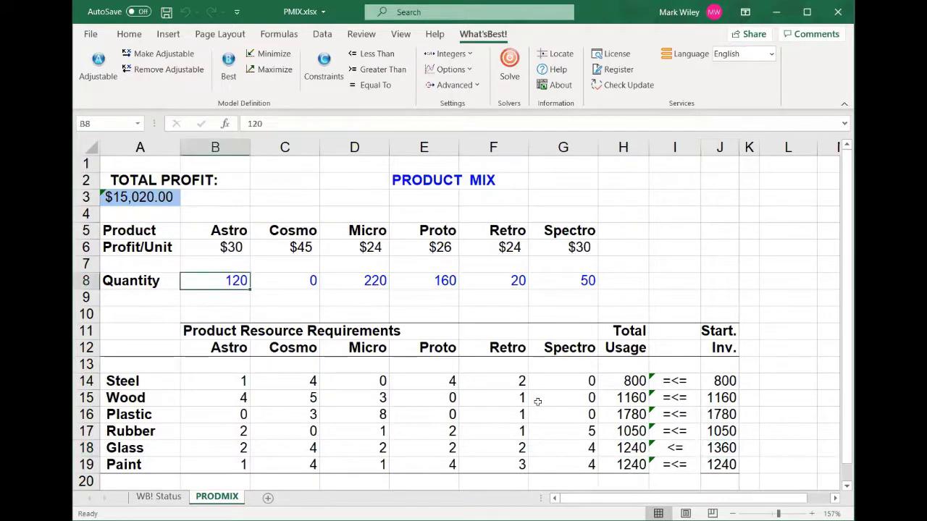
{"action": "type", "text": "121"}
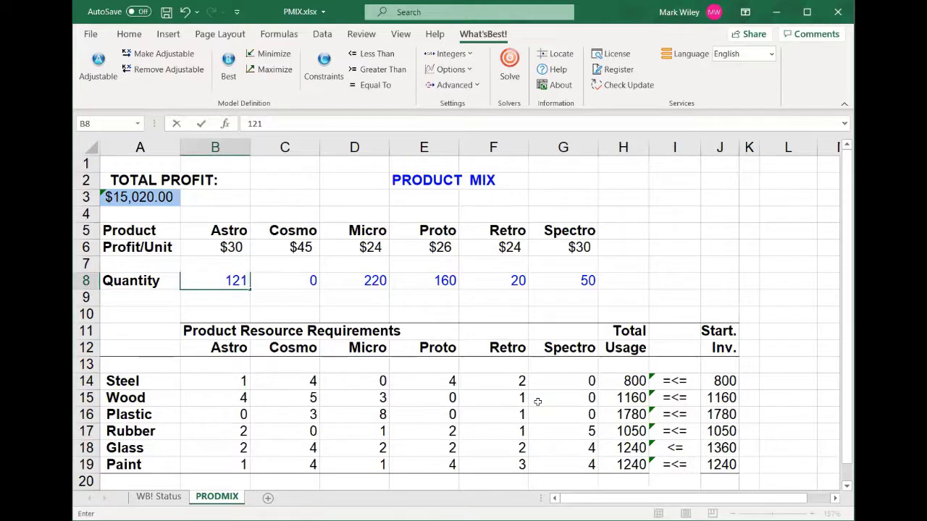
{"action": "key", "text": "Return"}
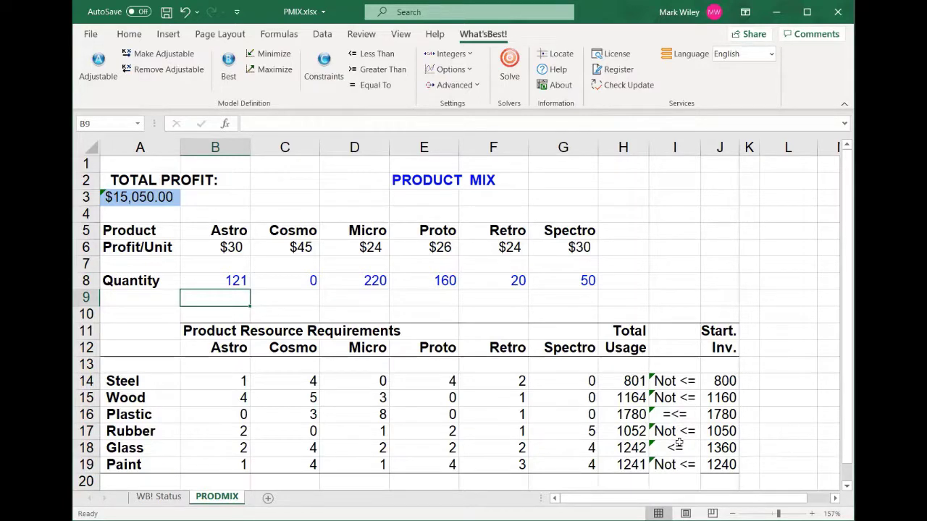
{"action": "key", "text": "ctrl+z"}
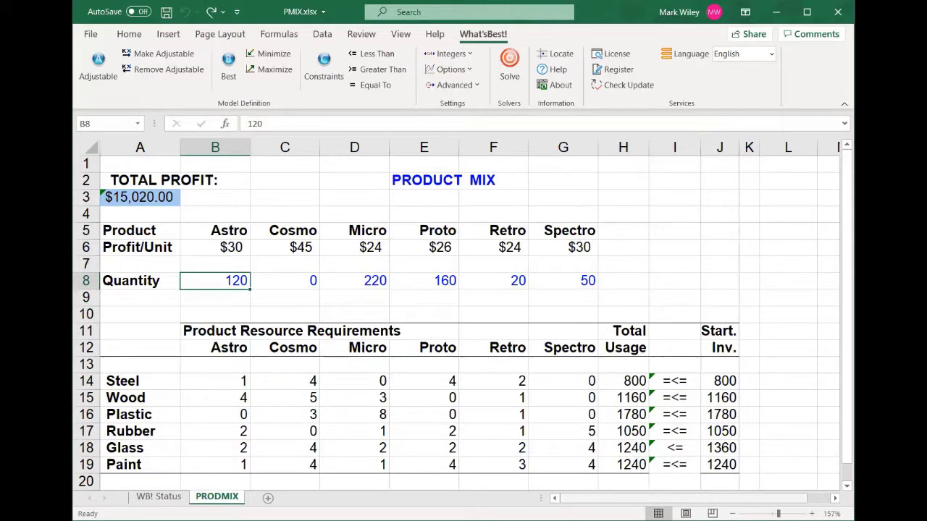
Switch to the PMIX Dual.xlsx workbook and inspect Astro's WBDUAL reduced cost formula in B9.
{"action": "left_click", "coordinate": [291, 276]}
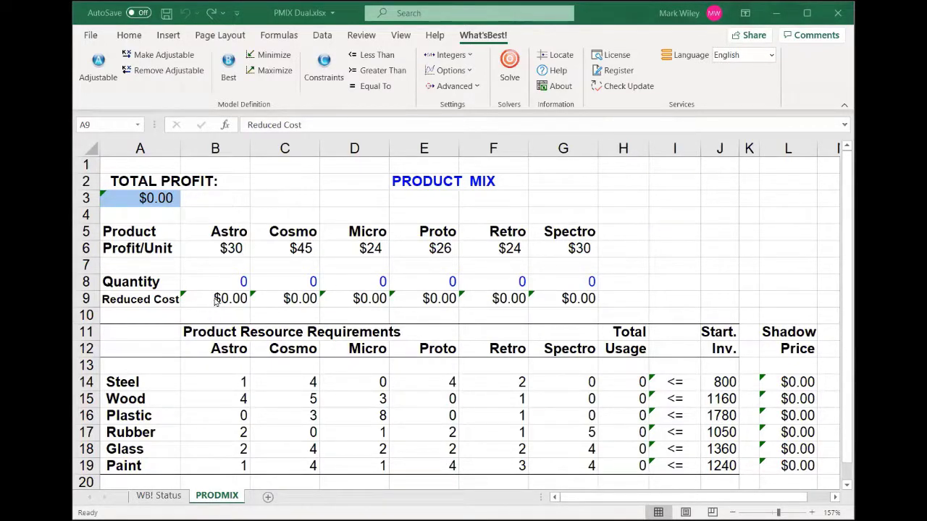
{"action": "left_click", "coordinate": [224, 298]}
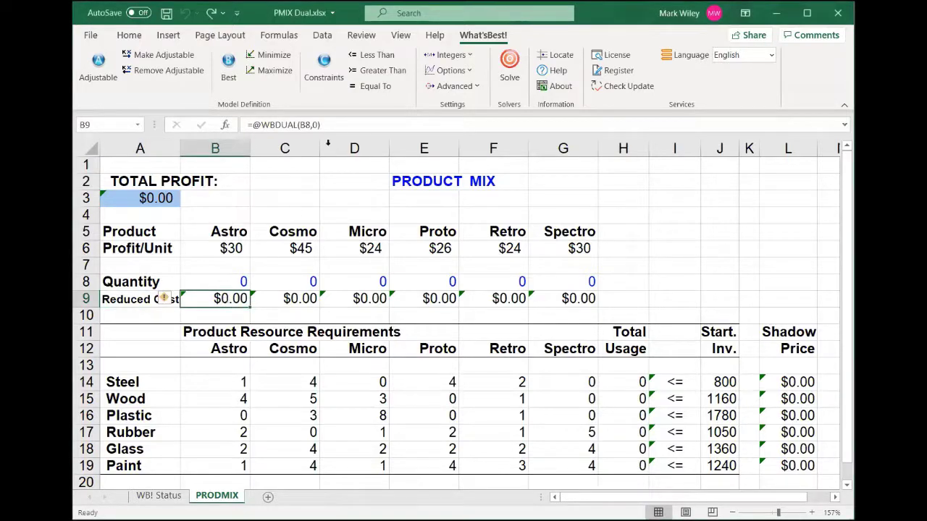
{"action": "key", "text": "F2"}
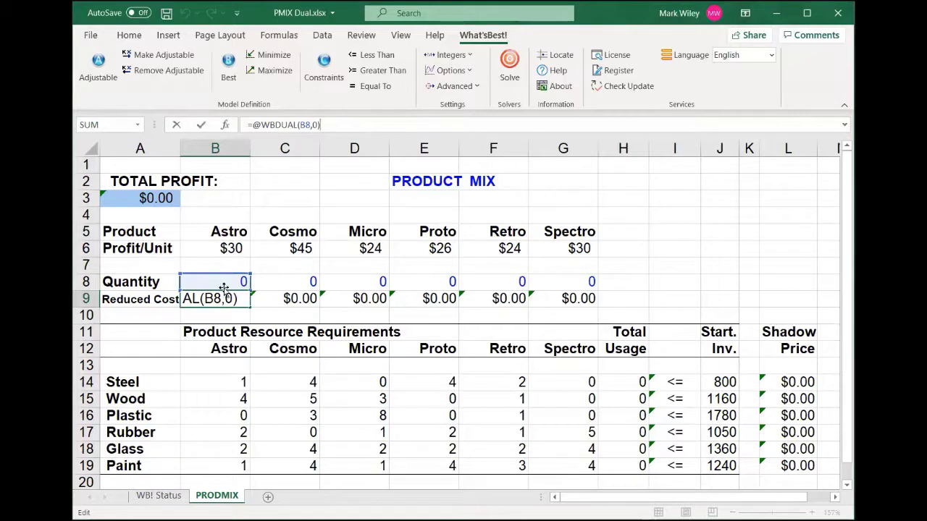
{"action": "key", "text": "ctrl+Return"}
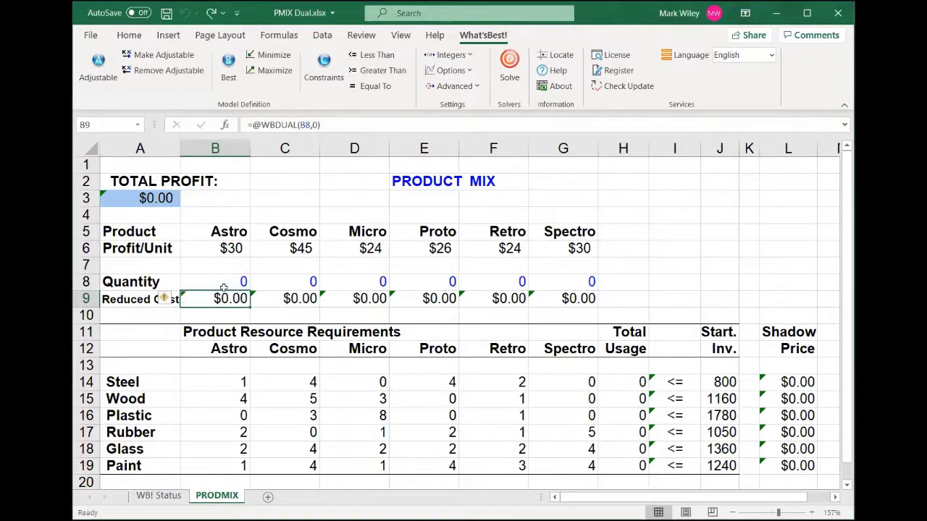
Check the reduced cost formulas for the other products across row 9 through G9.
{"action": "key", "text": "Right"}
{"action": "key", "text": "Right"}
{"action": "key", "text": "Right"}
{"action": "key", "text": "Right"}
{"action": "key", "text": "Right"}
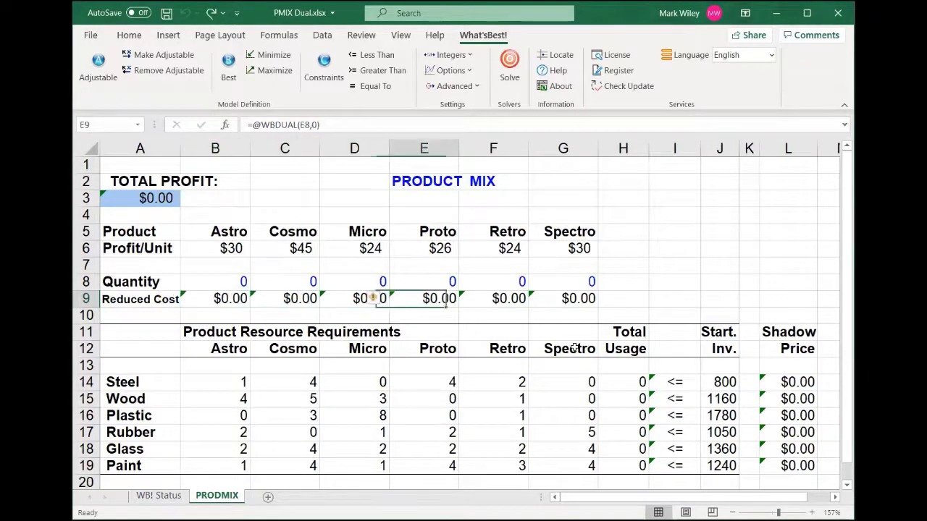
{"action": "key", "text": "Left"}
{"action": "key", "text": "Left"}
{"action": "key", "text": "Left"}
{"action": "key", "text": "Left"}
{"action": "key", "text": "Left"}
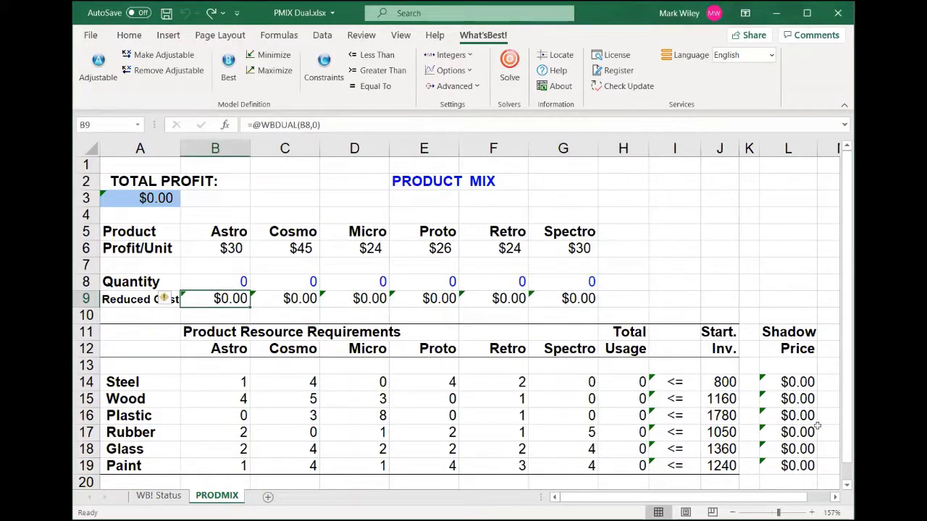
Inspect the WBDUAL shadow price formulas in L14 through L19 and the constraint cells they reference.
{"action": "left_click", "coordinate": [789, 386]}
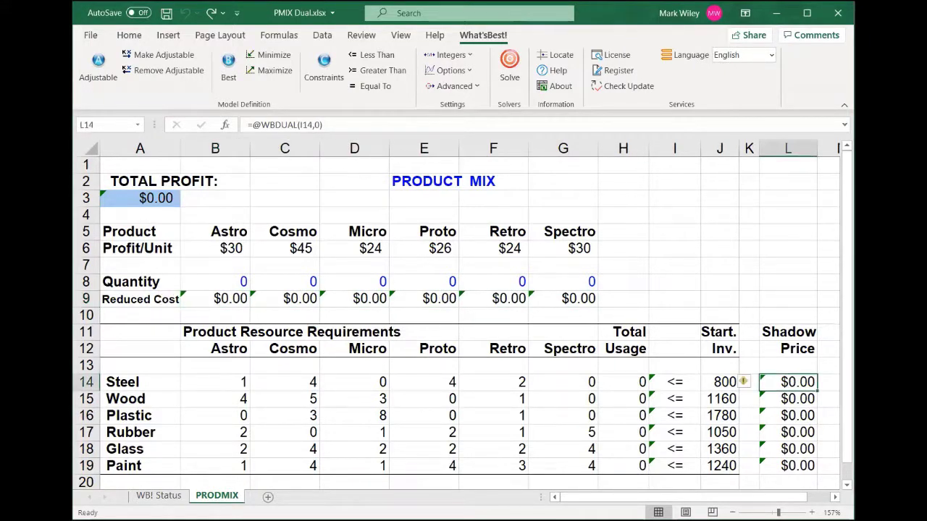
{"action": "left_click", "coordinate": [423, 124]}
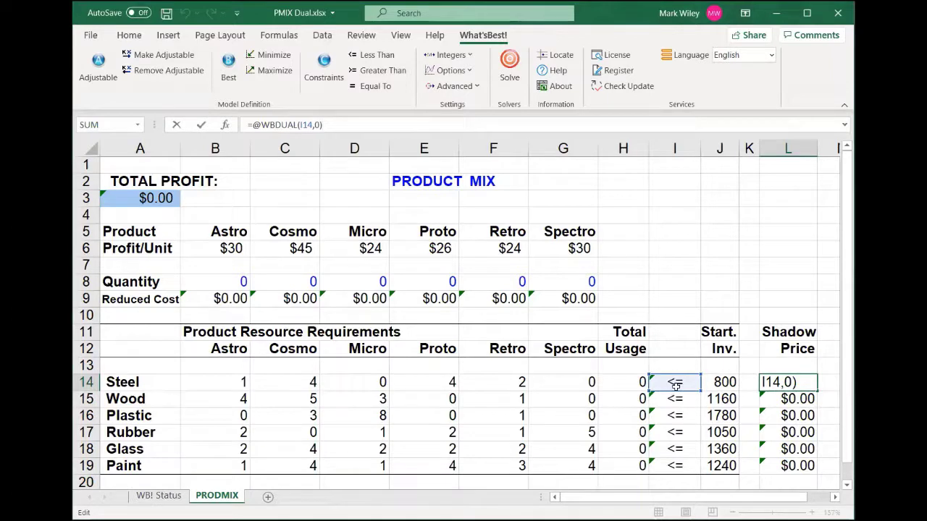
{"action": "key", "text": "Escape"}
{"action": "key", "text": "Down"}
{"action": "key", "text": "Down"}
{"action": "key", "text": "Down"}
{"action": "key", "text": "Down"}
{"action": "key", "text": "Down"}
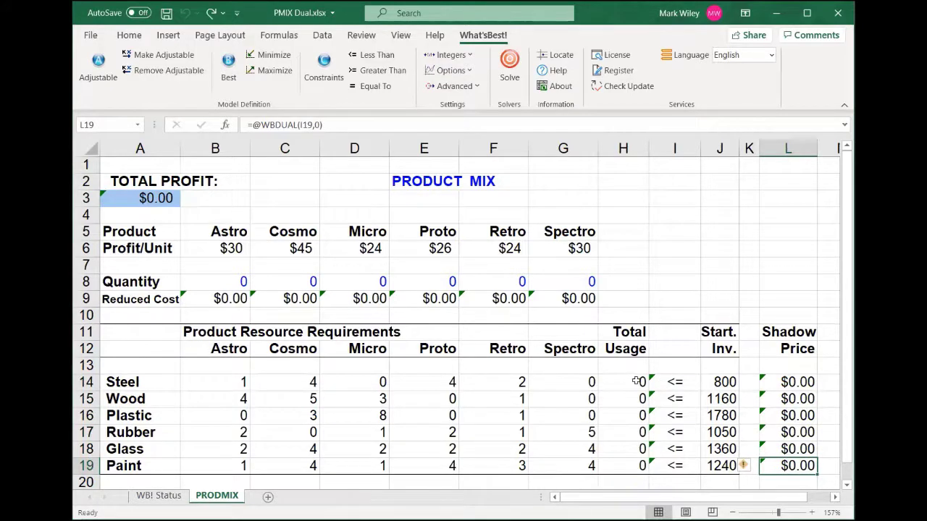
Solve the dual value model and review the Reduced Cost row, especially Cosmo's value in C9.
{"action": "left_click", "coordinate": [510, 65]}
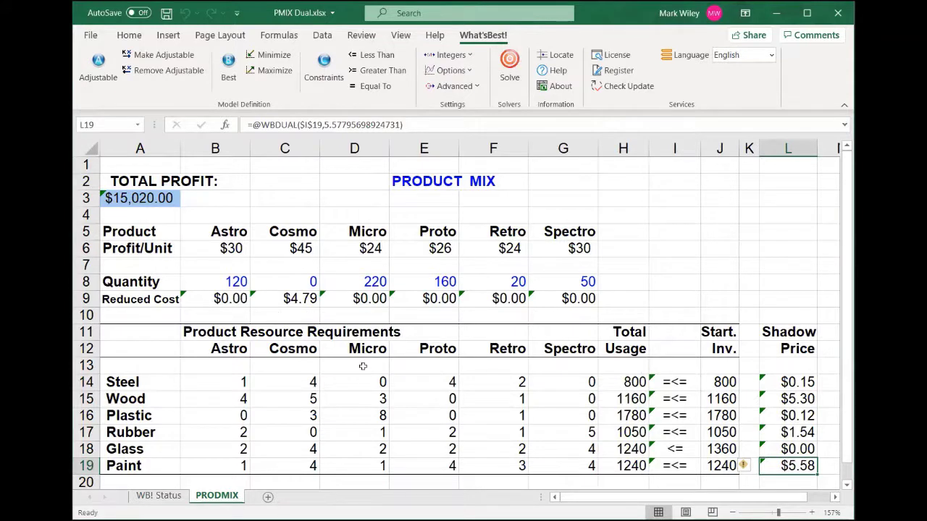
{"action": "left_click", "coordinate": [110, 297]}
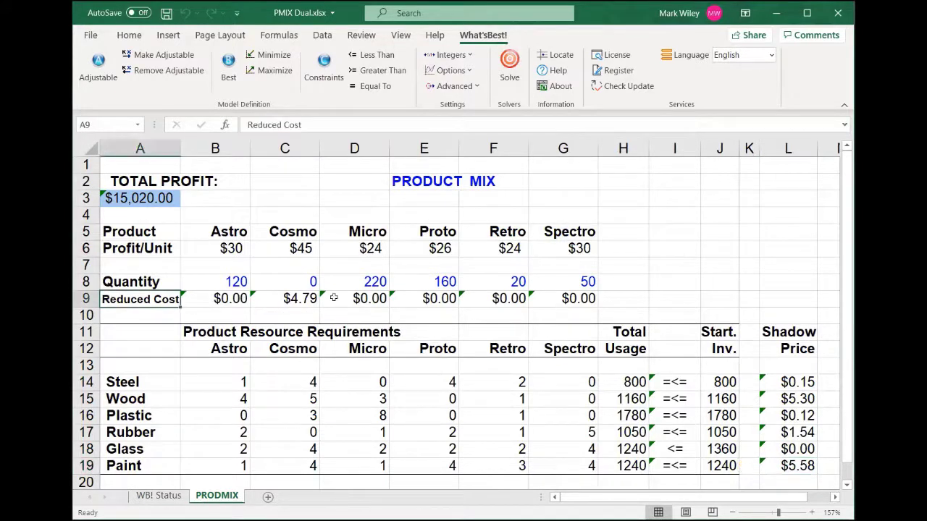
{"action": "left_click", "coordinate": [300, 301]}
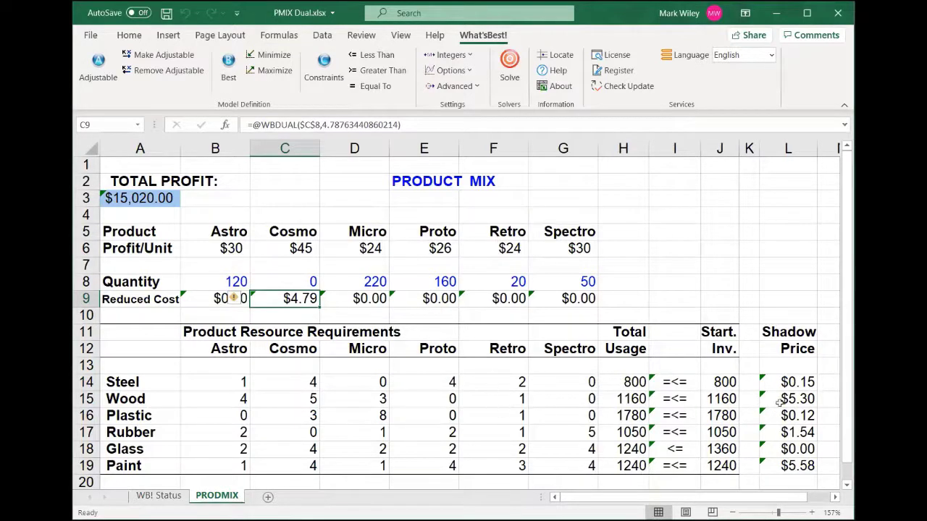
Review the solved shadow prices of all six resources in L14:L19, from Steel to Paint.
{"action": "left_click", "coordinate": [791, 382]}
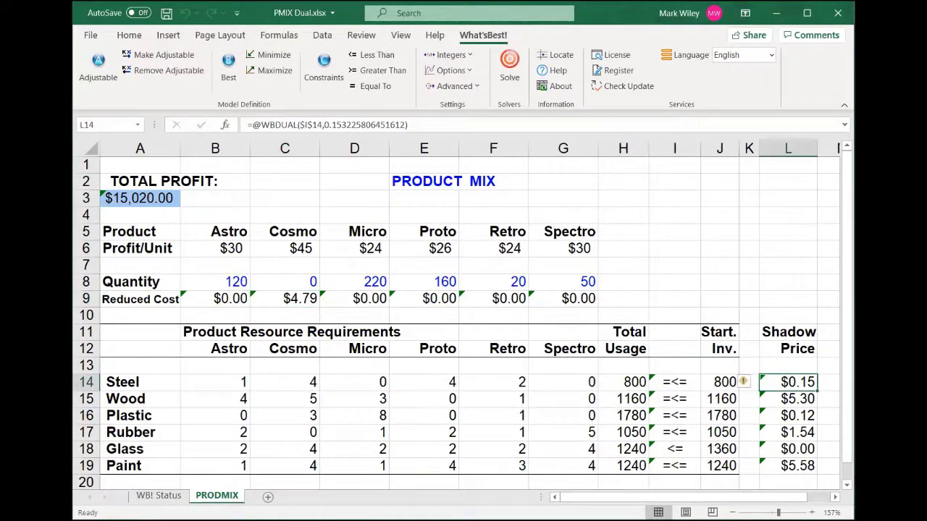
{"action": "key", "text": "Down"}
{"action": "key", "text": "Down"}
{"action": "key", "text": "Down"}
{"action": "key", "text": "Down"}
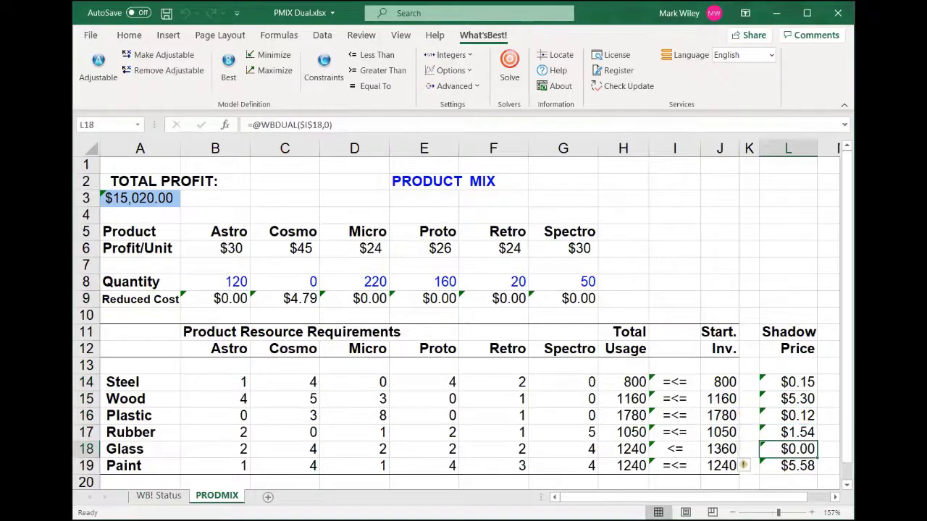
{"action": "key", "text": "Down"}
{"action": "key", "text": "Up"}
{"action": "key", "text": "Up"}
{"action": "key", "text": "Up"}
{"action": "key", "text": "Up"}
{"action": "key", "text": "Up"}
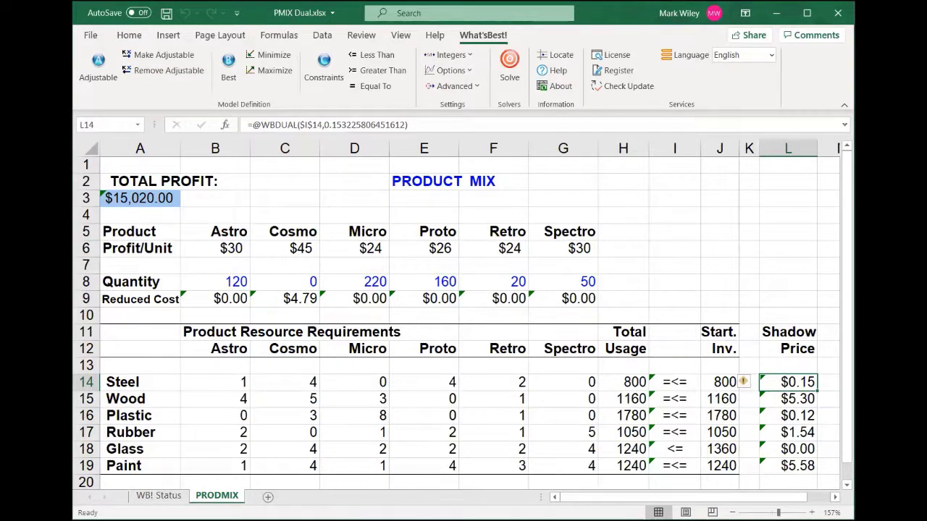
{"action": "key", "text": "Down"}
{"action": "key", "text": "Down"}
{"action": "key", "text": "Down"}
{"action": "key", "text": "Down"}
{"action": "key", "text": "Down"}
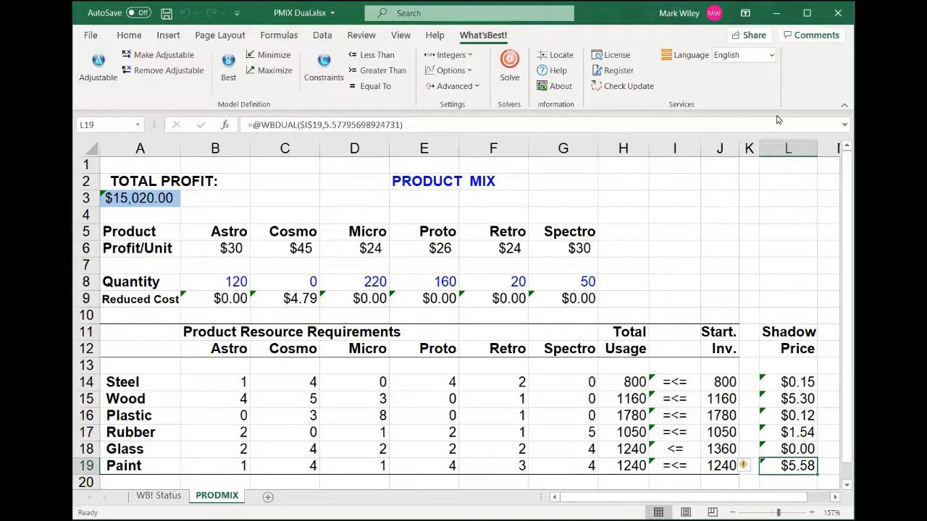
Switch to the PMIX Setup cost.xlsx workbook and check the Setup Cost entry in I6.
{"action": "left_click", "coordinate": [498, 281]}
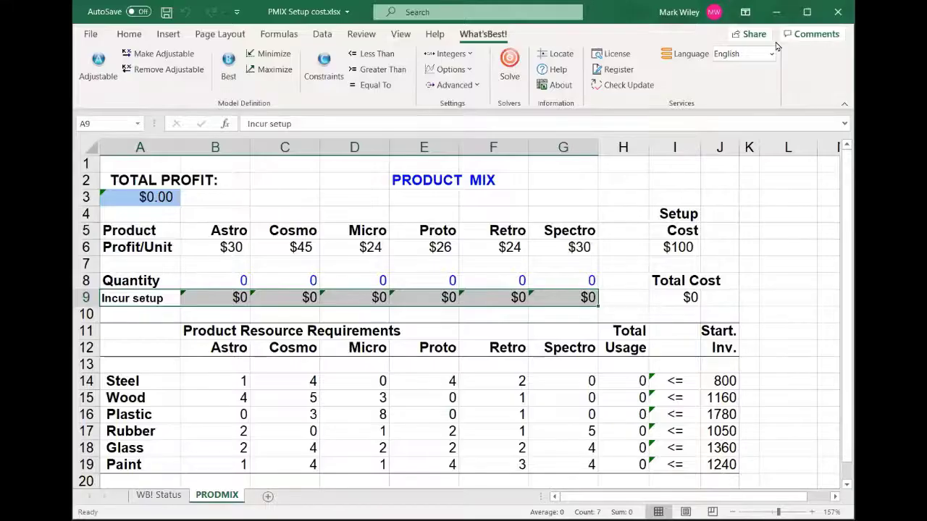
{"action": "left_click", "coordinate": [675, 247]}
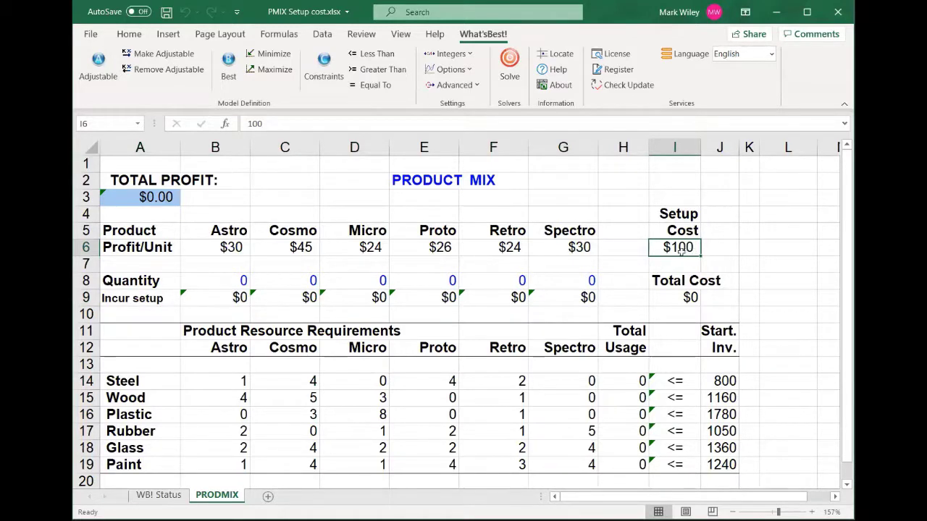
Examine the Incur setup formulas for all products in B9:G9.
{"action": "left_click", "coordinate": [201, 303]}
{"action": "key", "text": "Right"}
{"action": "key", "text": "Right"}
{"action": "key", "text": "Right"}
{"action": "key", "text": "Right"}
{"action": "key", "text": "Right"}
{"action": "key", "text": "Right"}
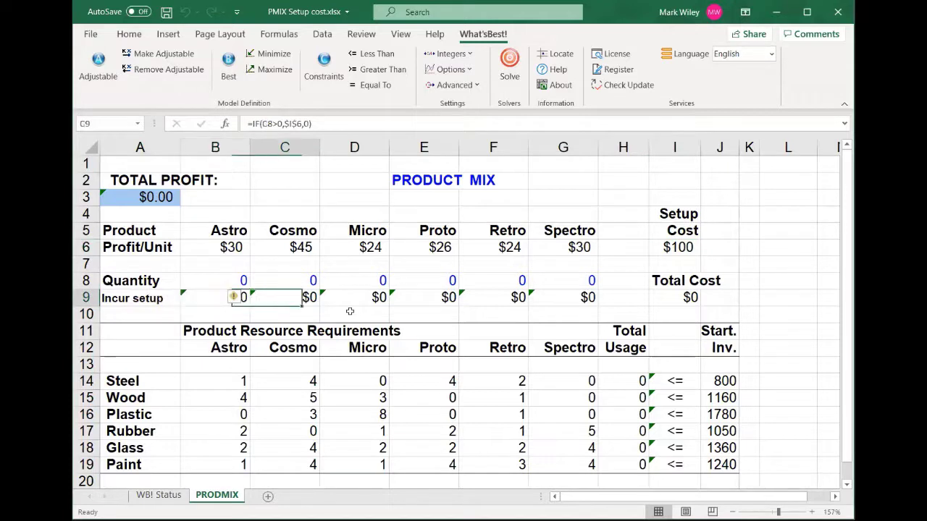
{"action": "key", "text": "Left"}
{"action": "key", "text": "Left"}
{"action": "key", "text": "Left"}
{"action": "key", "text": "Left"}
{"action": "key", "text": "Left"}
{"action": "key", "text": "Left"}
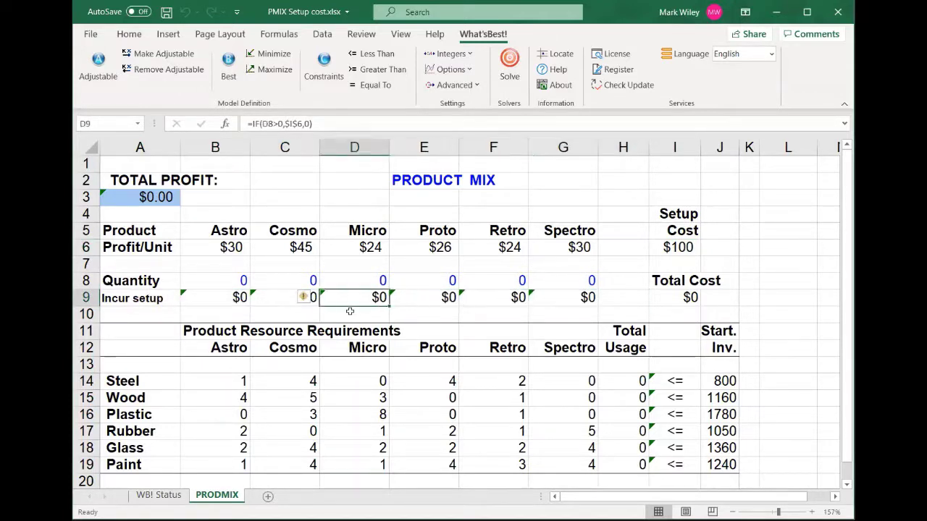
Inspect the IF arguments of Astro's setup formula in B9, and the Total Cost and Total Profit formulas in I9 and A3.
{"action": "left_click", "coordinate": [335, 123]}
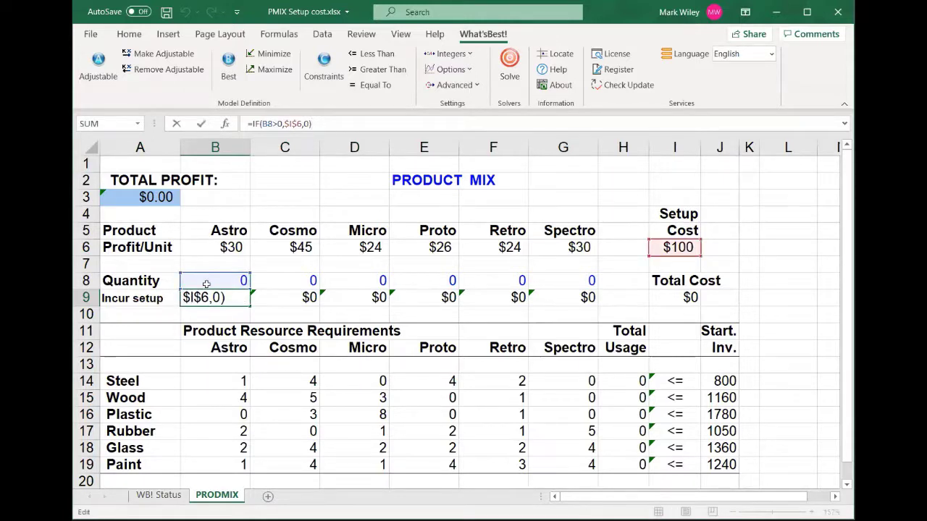
{"action": "left_click", "coordinate": [281, 124]}
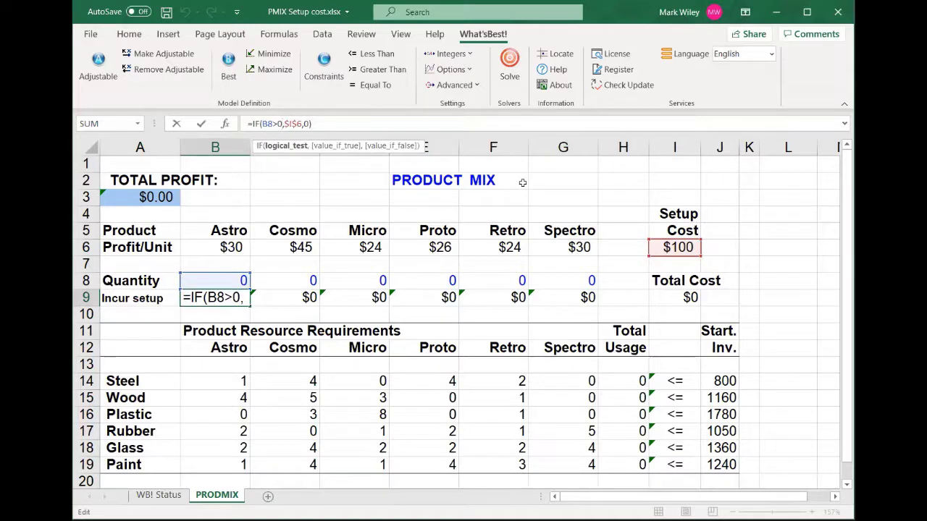
{"action": "key", "text": "Right"}
{"action": "key", "text": "Right"}
{"action": "key", "text": "Right"}
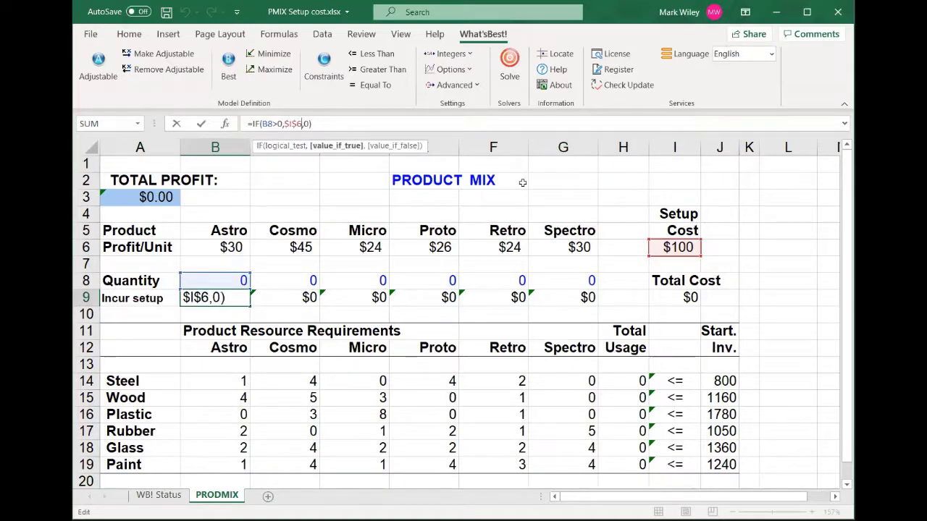
{"action": "key", "text": "ctrl+Return"}
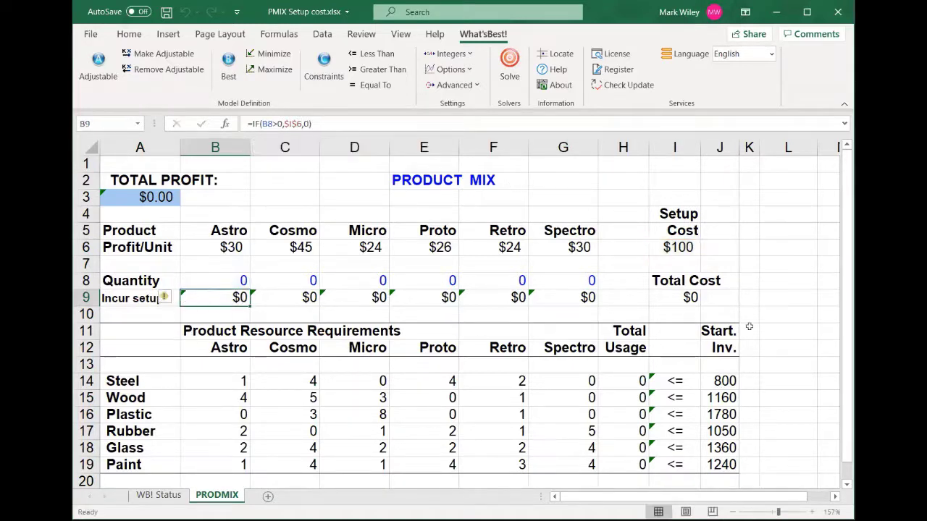
{"action": "left_click", "coordinate": [676, 296]}
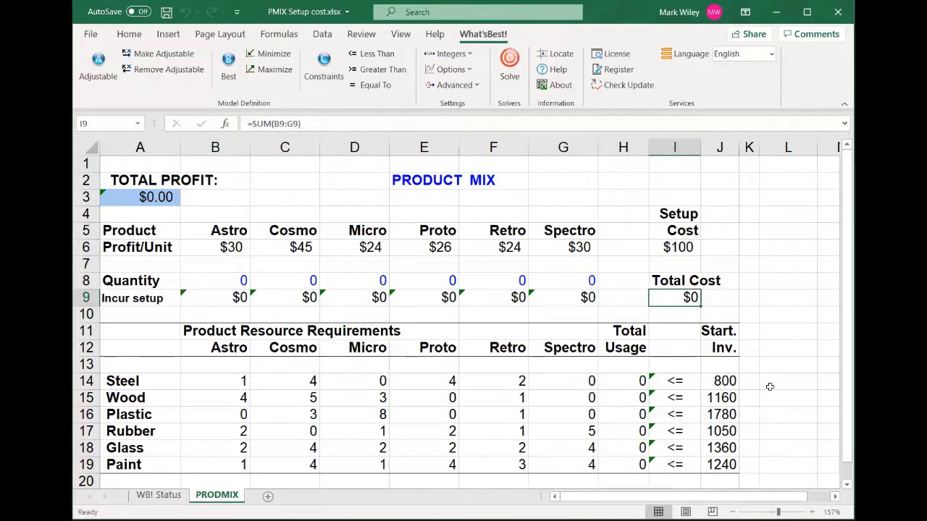
{"action": "left_click", "coordinate": [154, 193]}
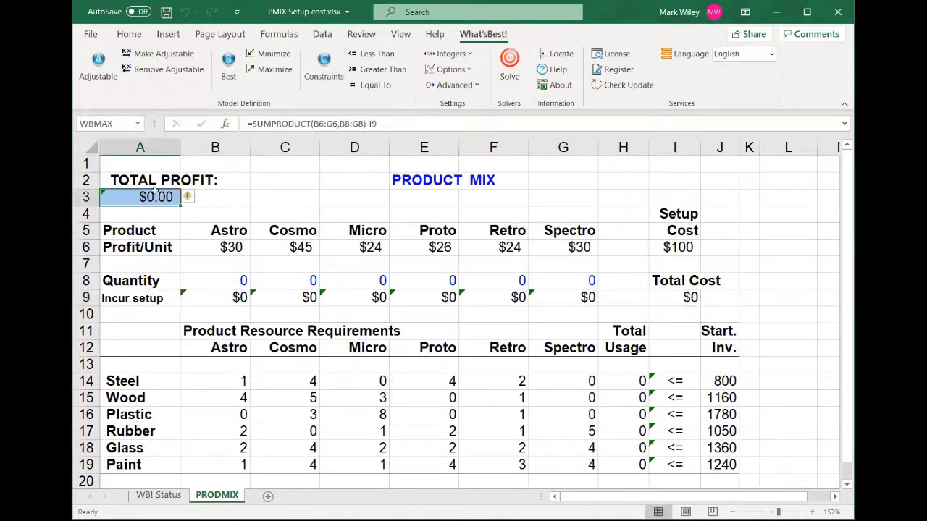
Check the cell ranges referenced by the Total Profit formula in A3 and solve the setup cost model.
{"action": "left_click", "coordinate": [420, 120]}
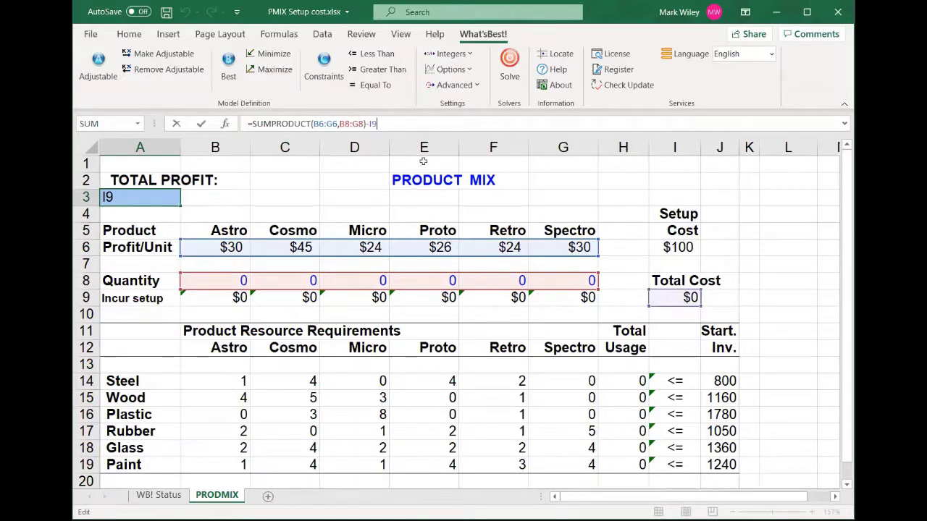
{"action": "key", "text": "ctrl+Return"}
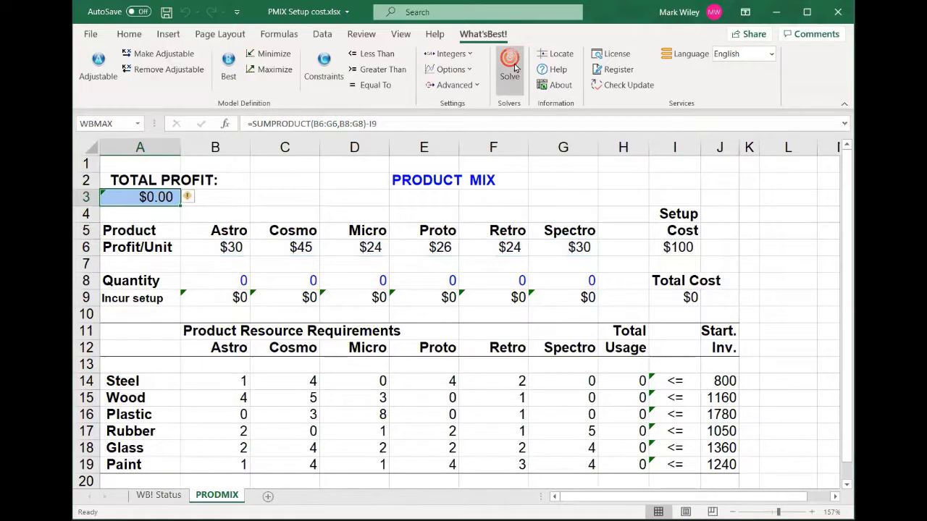
{"action": "left_click", "coordinate": [513, 66]}
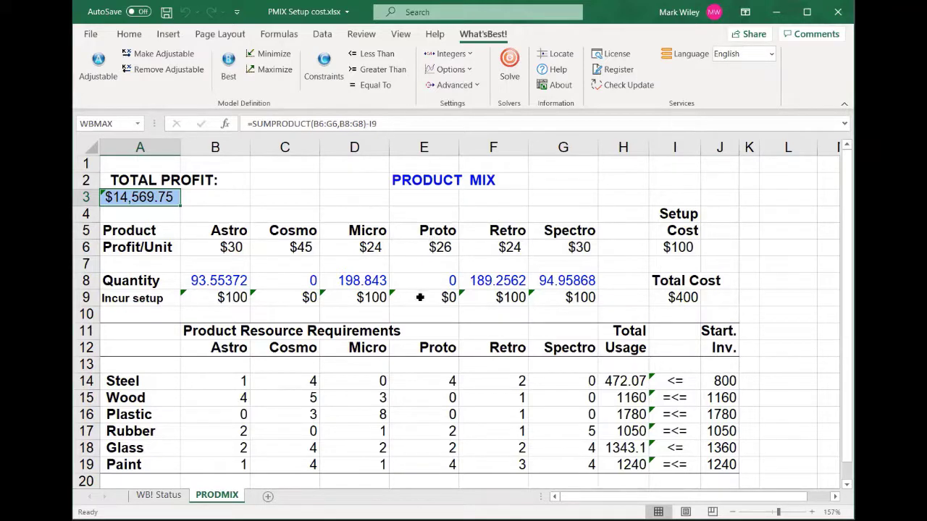
Set the Setup Cost in I6 to 50 and solve the product mix model again.
{"action": "left_click", "coordinate": [669, 247]}
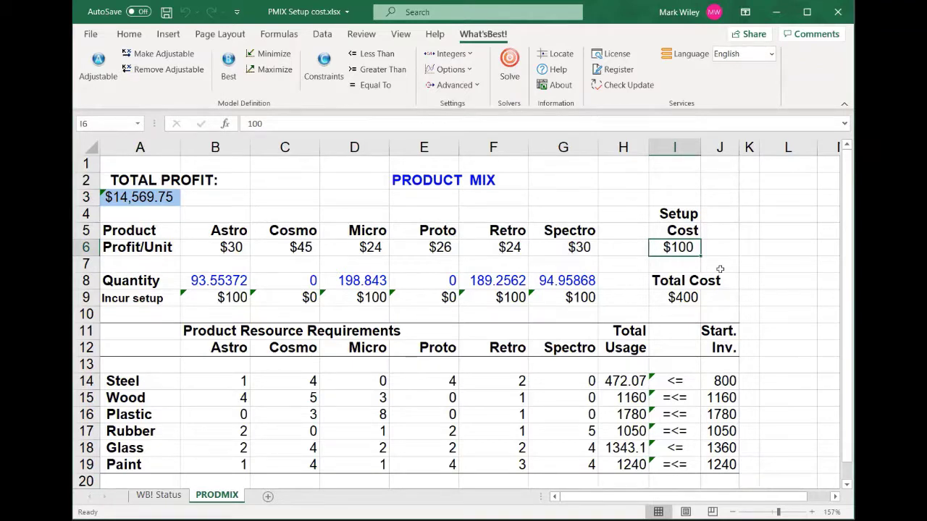
{"action": "type", "text": "50"}
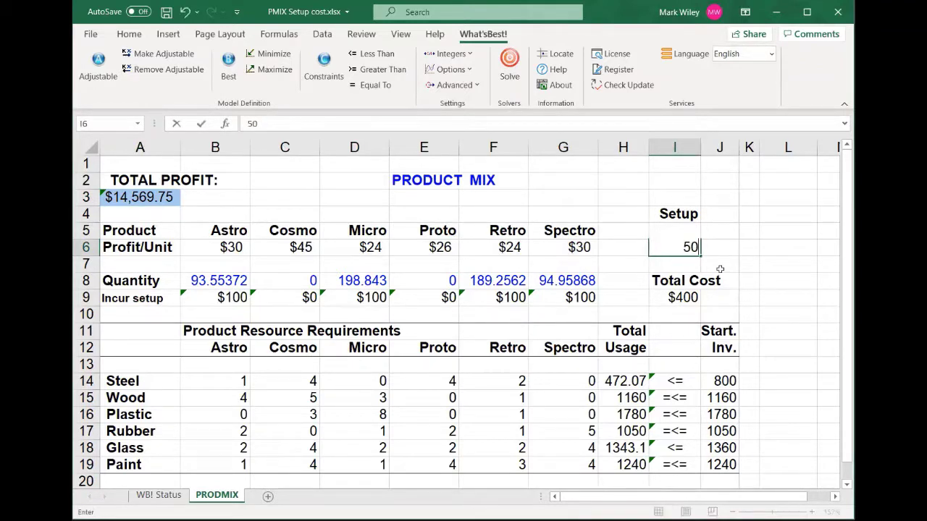
{"action": "key", "text": "Return"}
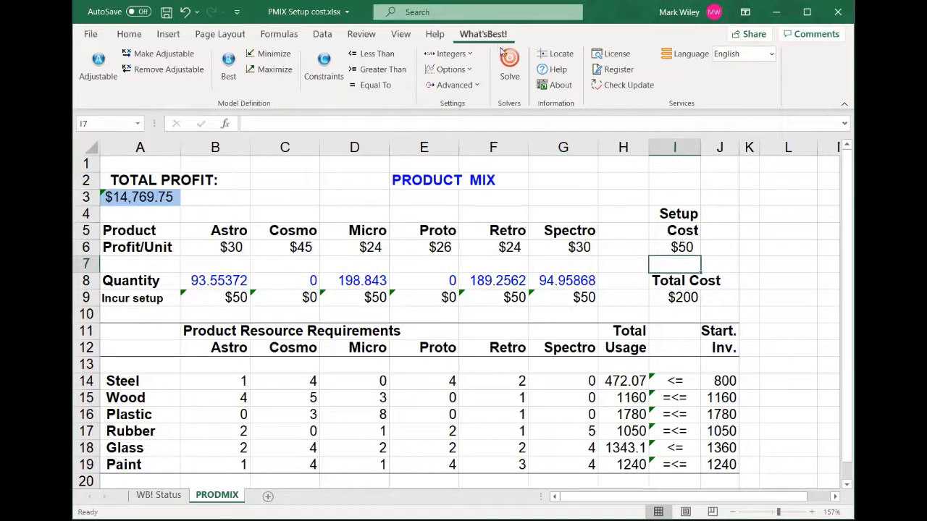
{"action": "left_click", "coordinate": [509, 64]}
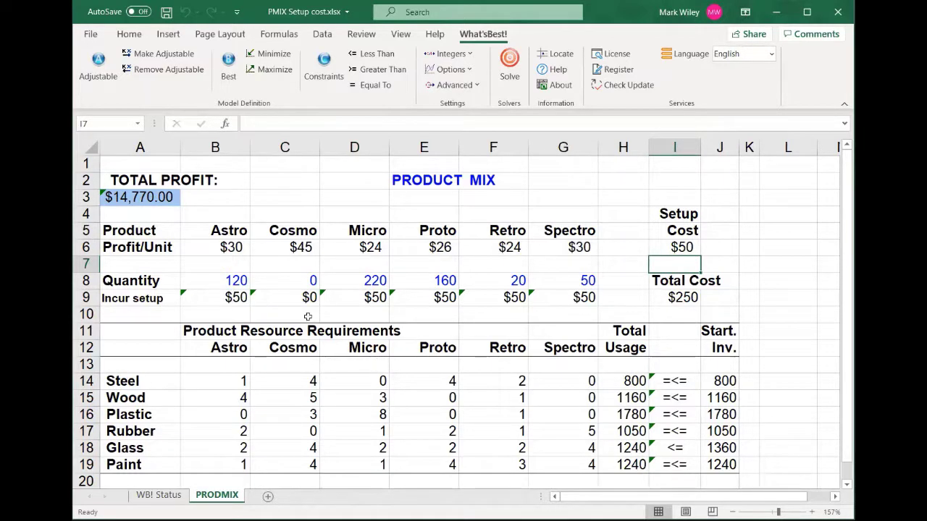
Review the solved quantities in B8:G8 and inspect the cells referenced by Astro's Incur setup formula in B9.
{"action": "left_click_drag", "start_coordinate": [236, 279], "coordinate": [573, 285]}
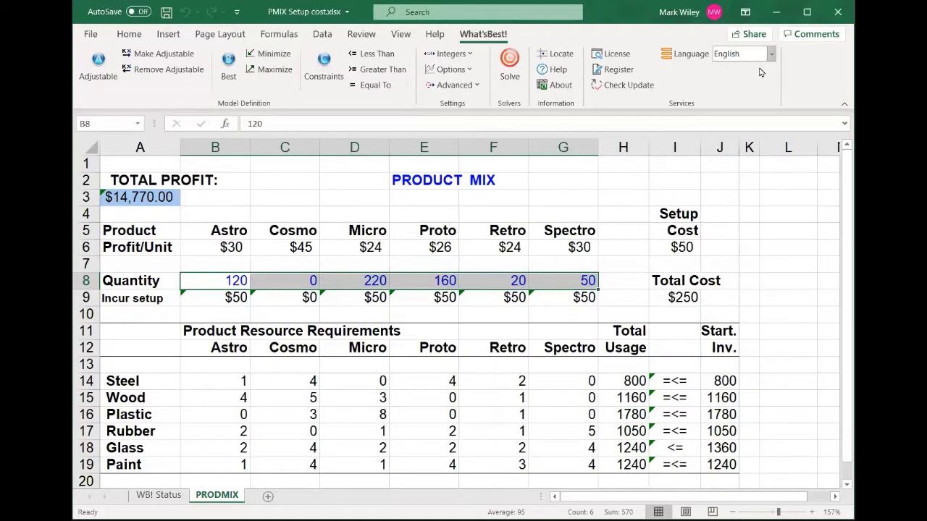
{"action": "left_click", "coordinate": [215, 298]}
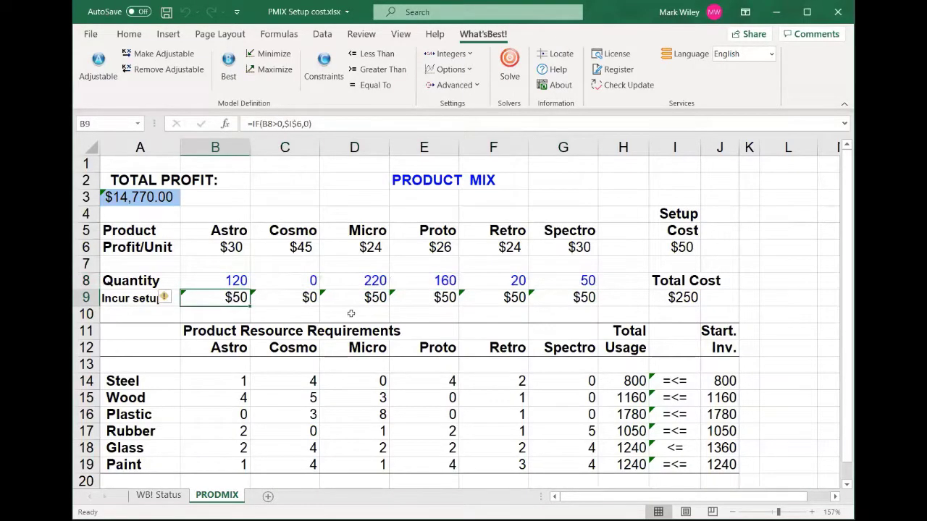
{"action": "left_click", "coordinate": [323, 123]}
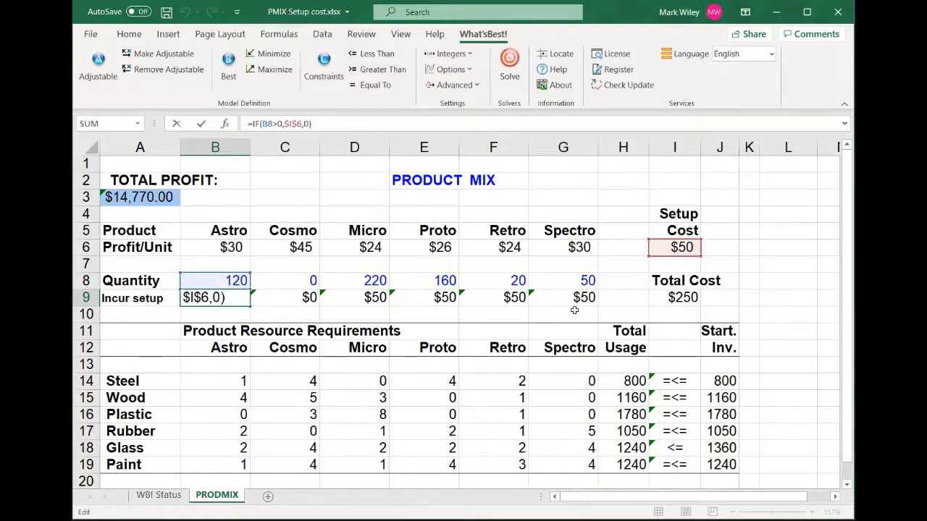
{"action": "key", "text": "ctrl+Return"}
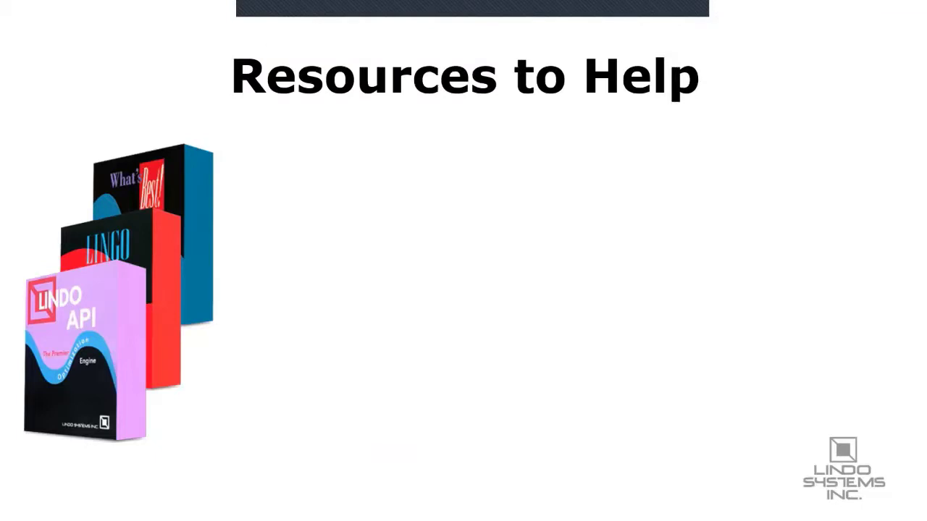
{"action": "key", "text": "Right"}
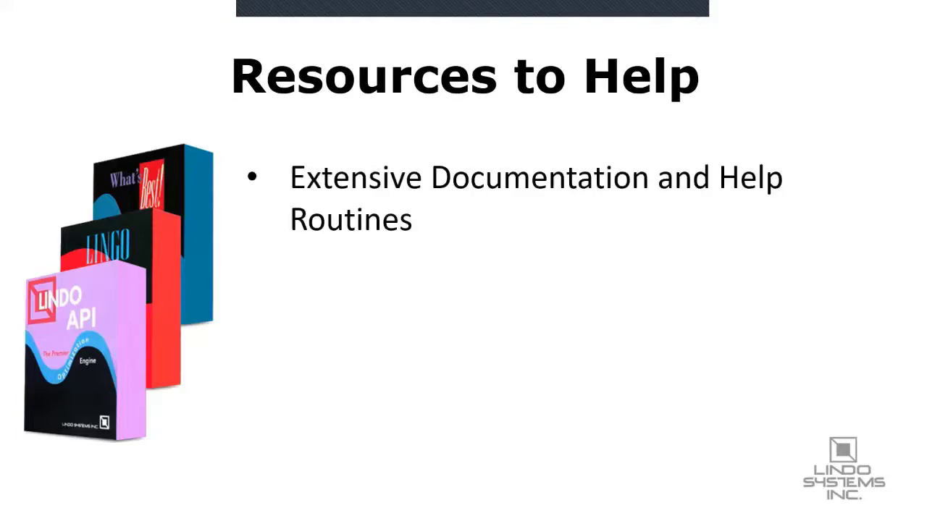